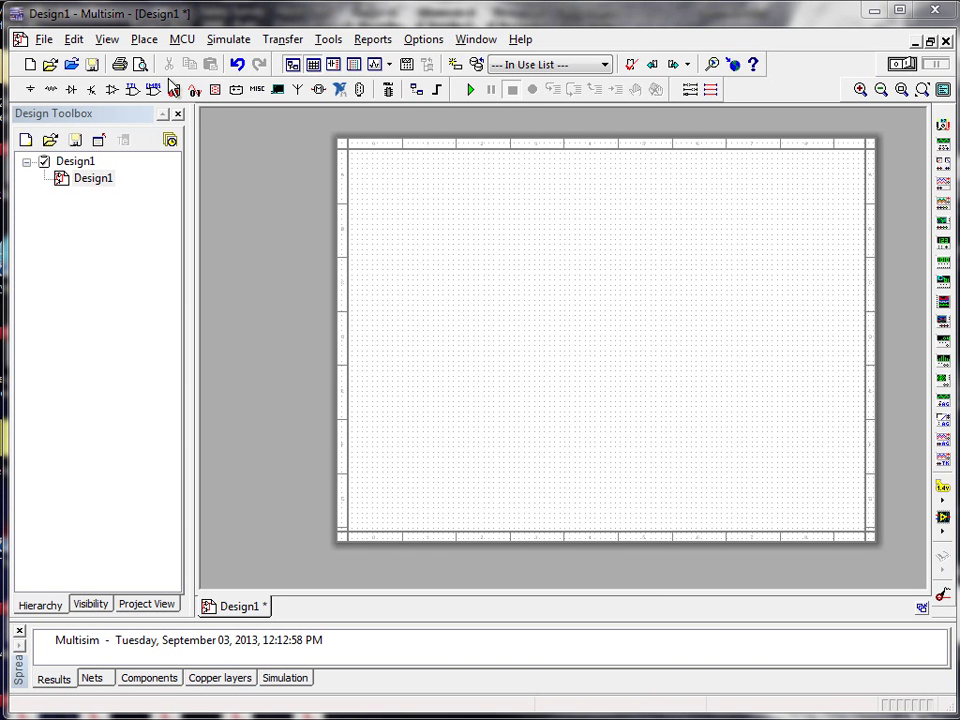
Place a 2N3904 NPN transistor, Q1, from the Transistors group in the sheet's upper-left area
click(145, 42)
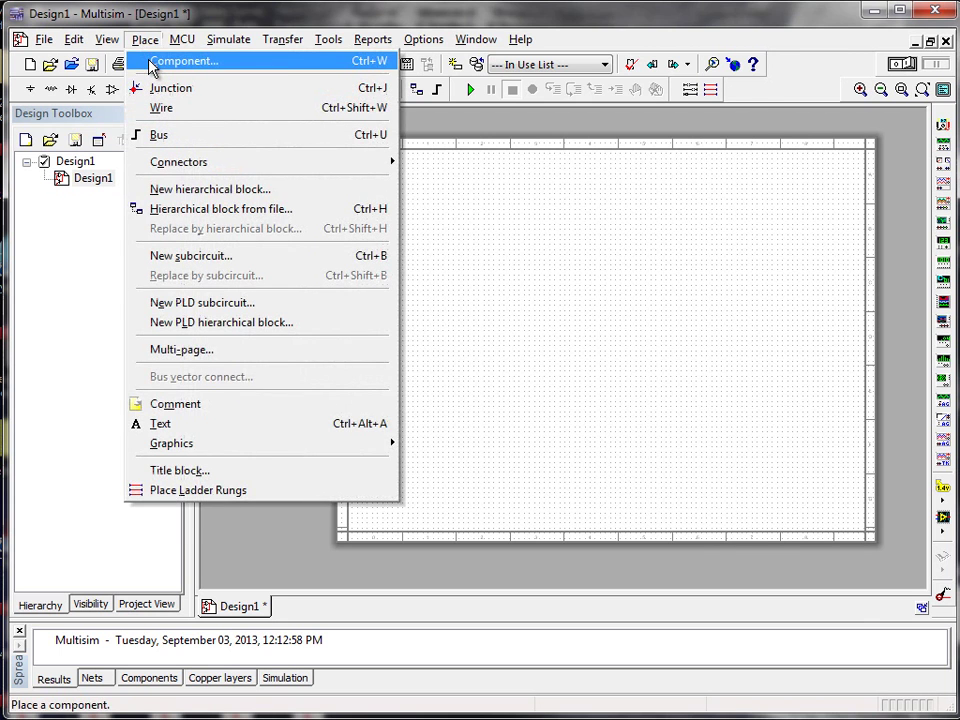
click(160, 62)
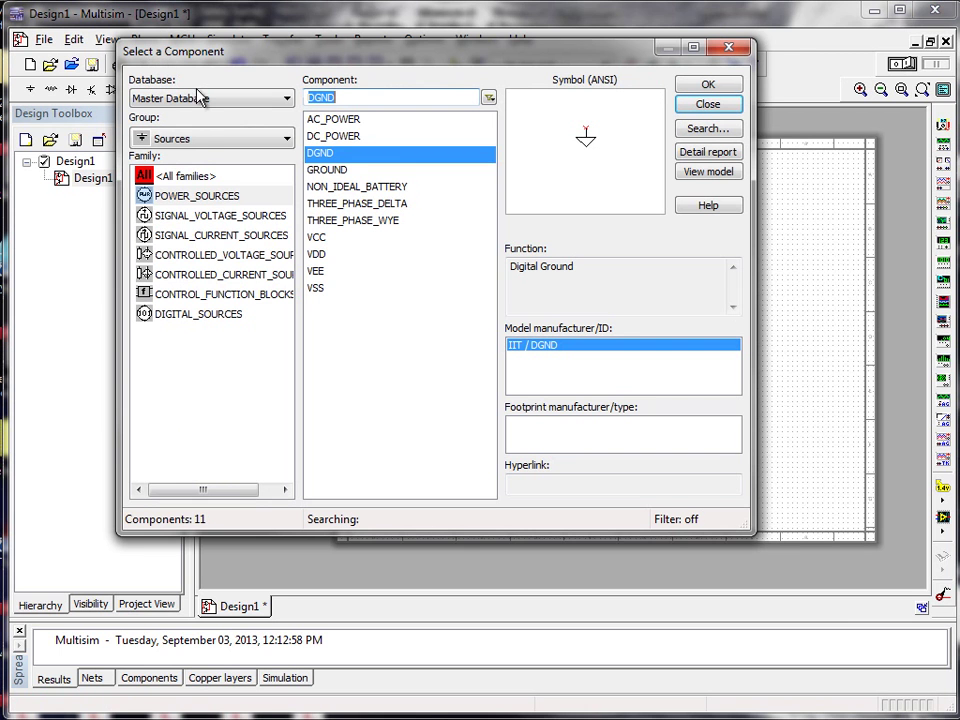
click(186, 141)
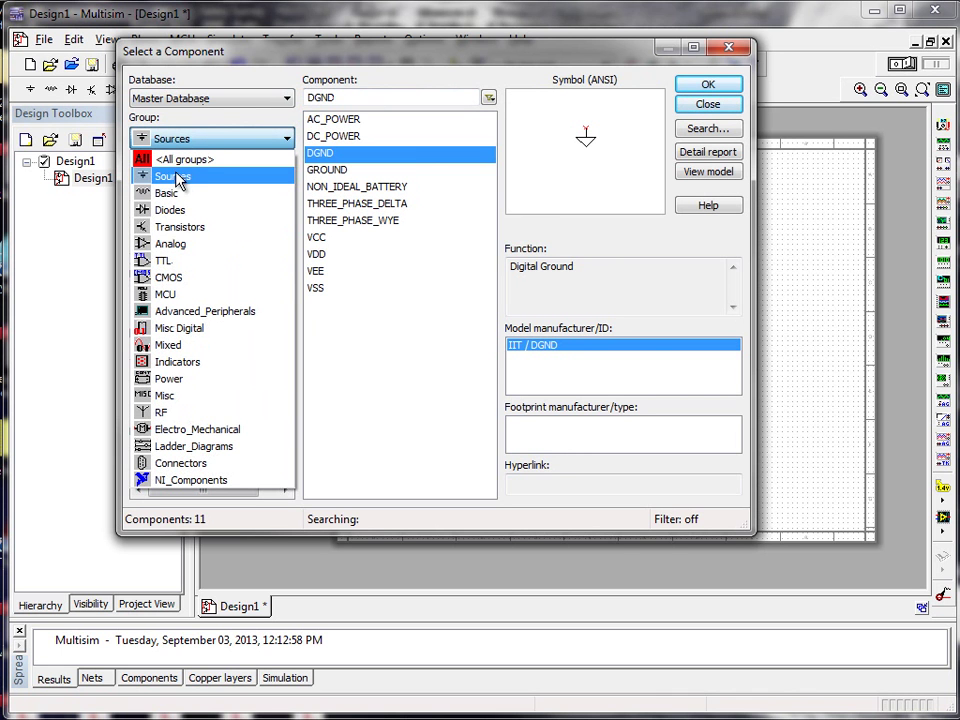
click(182, 227)
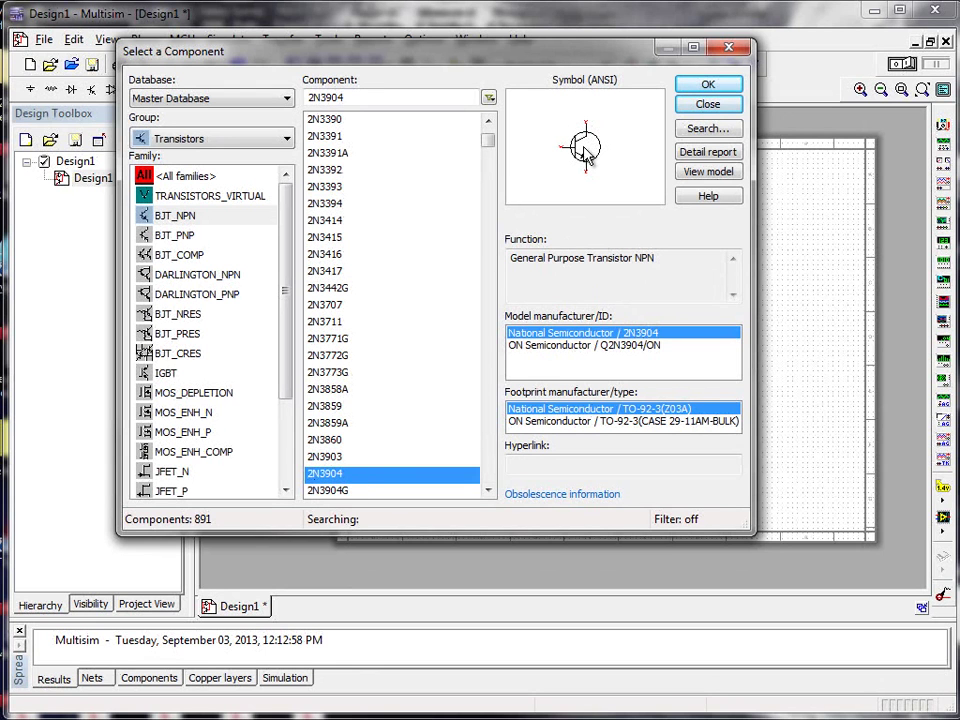
click(707, 86)
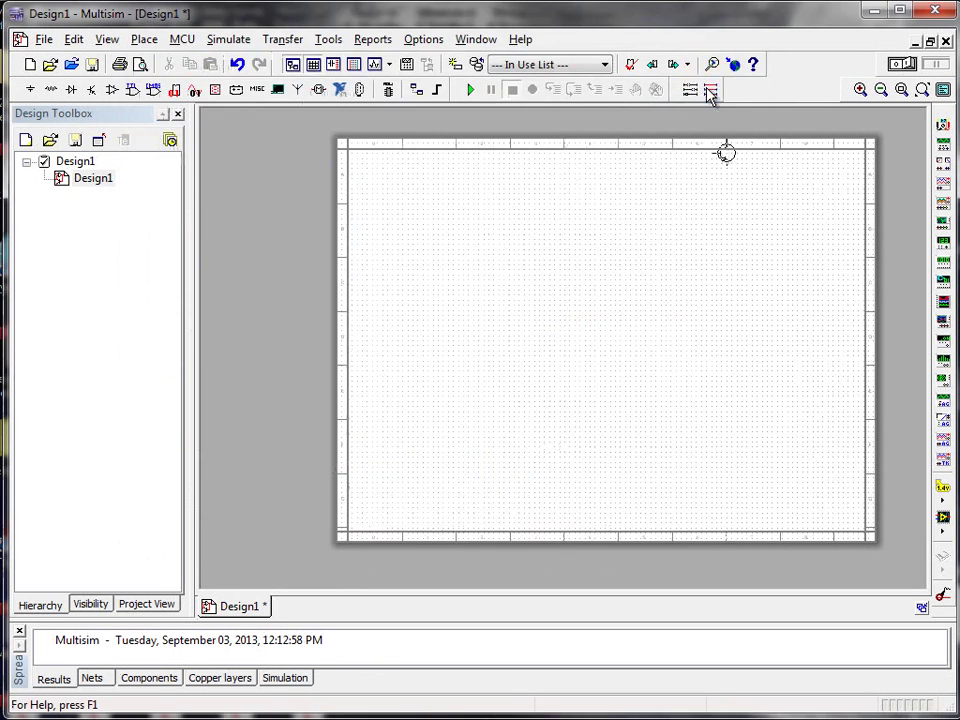
click(428, 254)
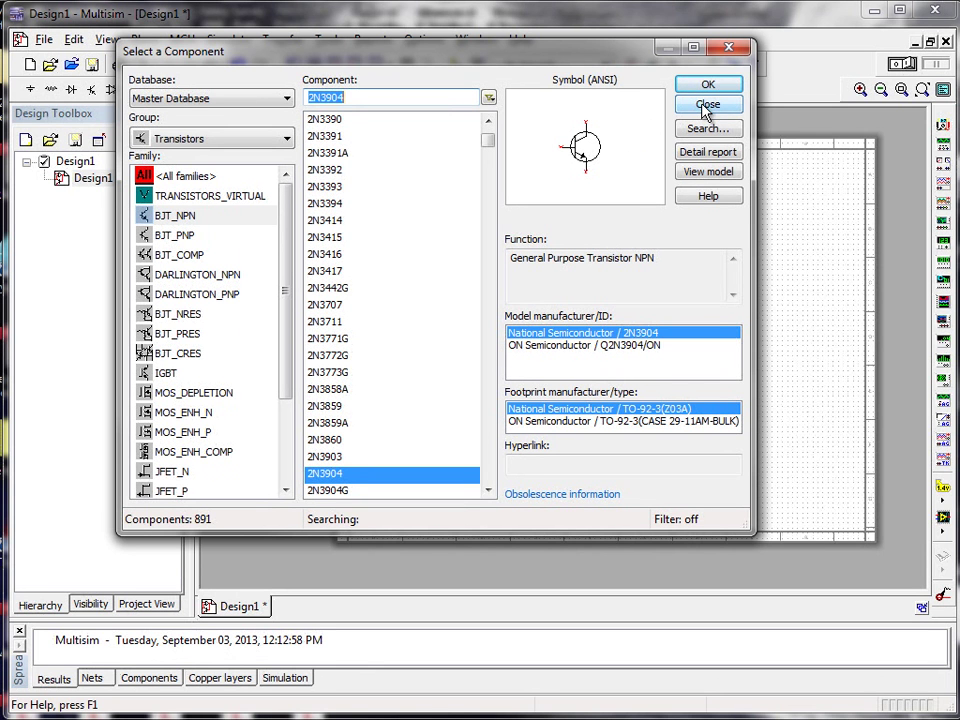
click(706, 106)
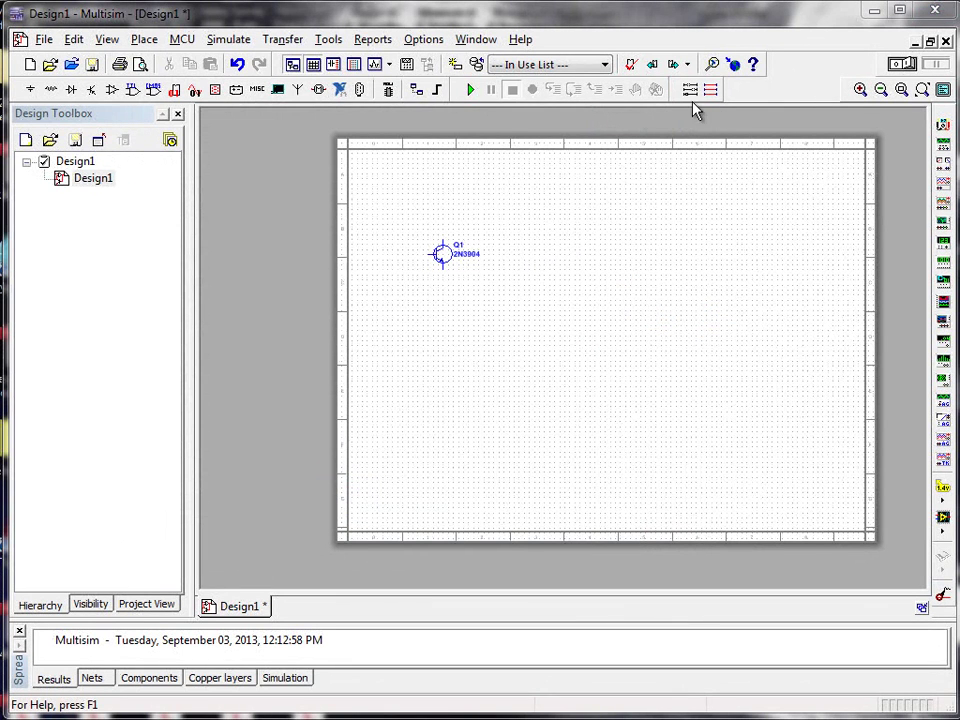
Zoom in four steps and scroll so transistor Q1 sits large near the sheet centre
click(860, 90)
click(860, 90)
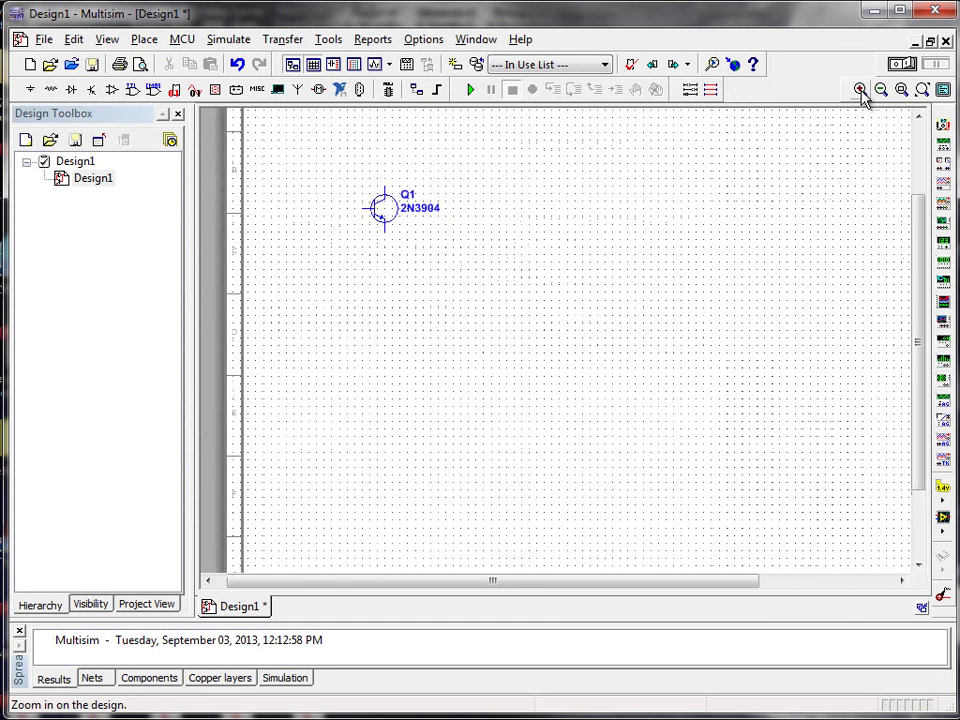
click(860, 90)
click(860, 90)
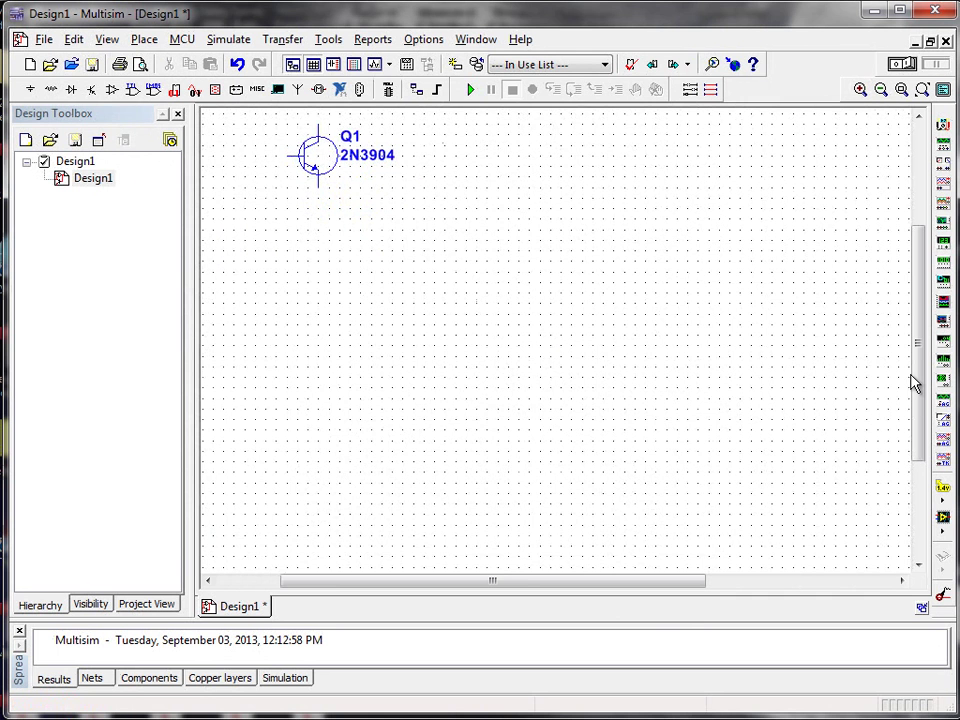
drag(912, 383, 915, 308)
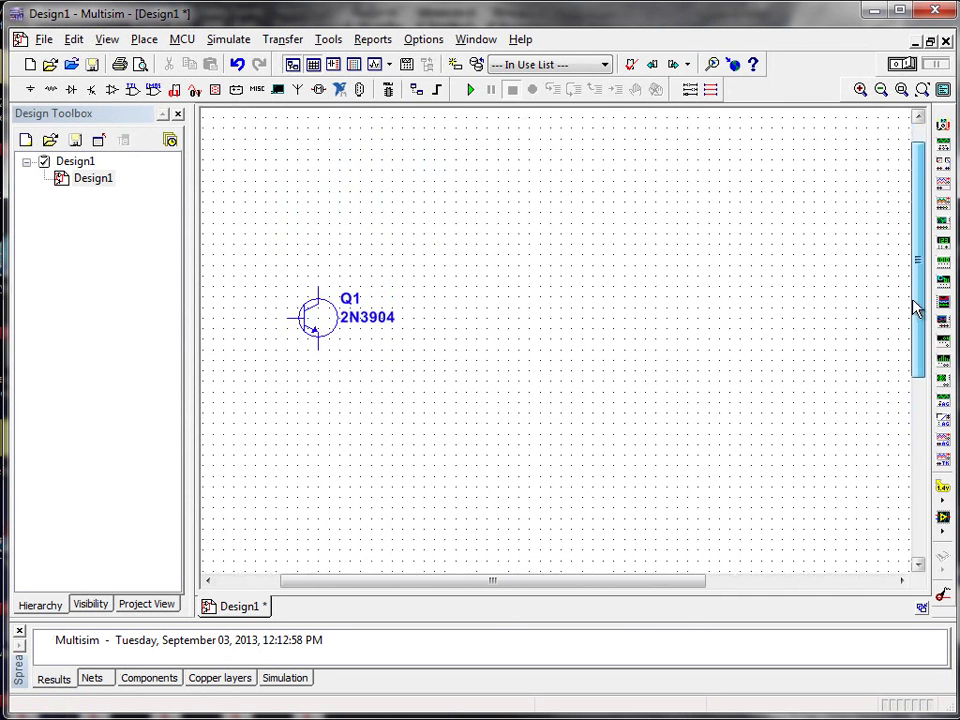
drag(510, 582, 394, 583)
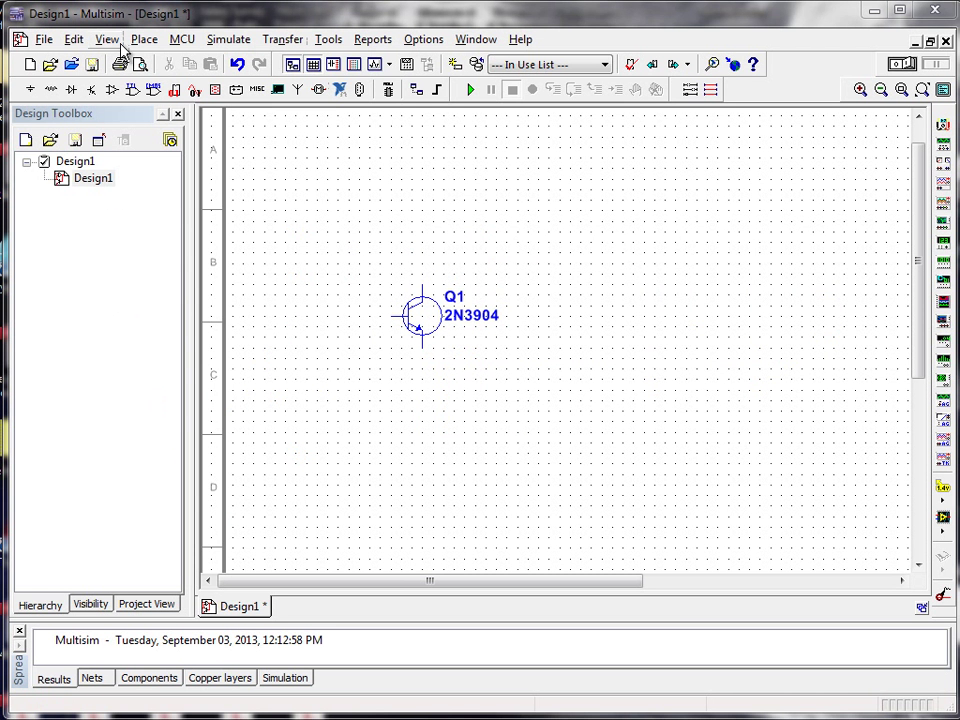
Pick the 91.0K resistor from the Basic group's RESISTOR family for placement
click(145, 42)
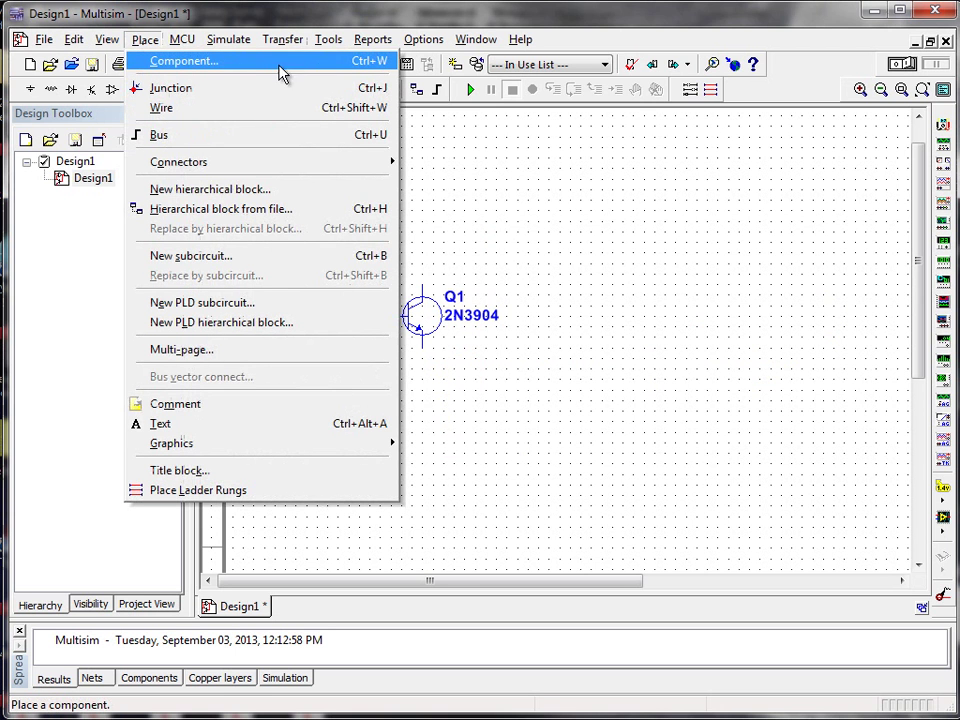
click(352, 68)
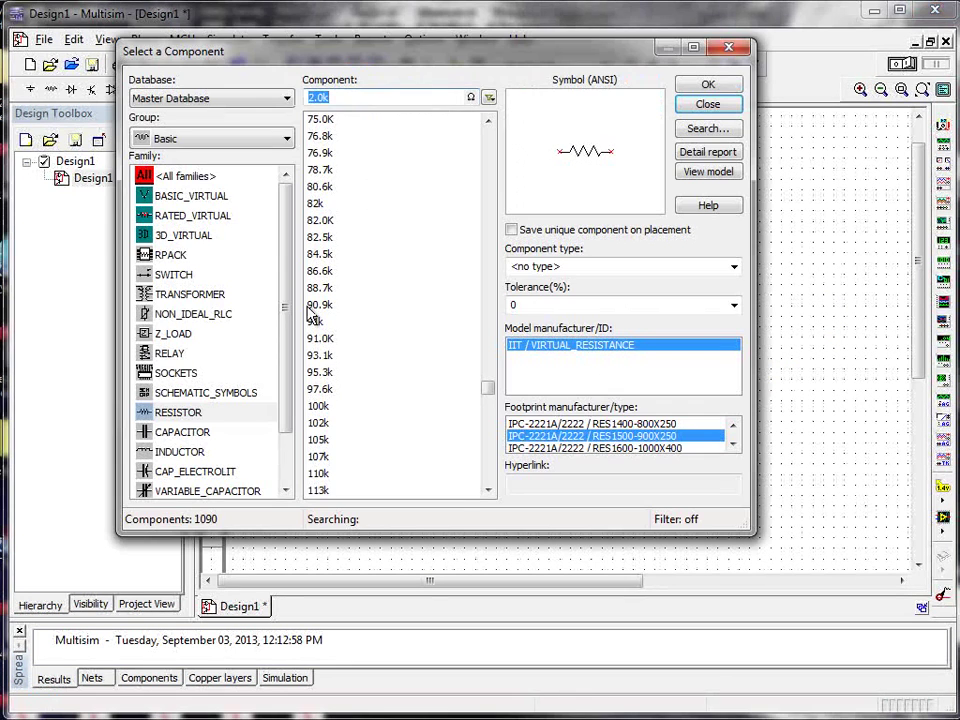
click(160, 140)
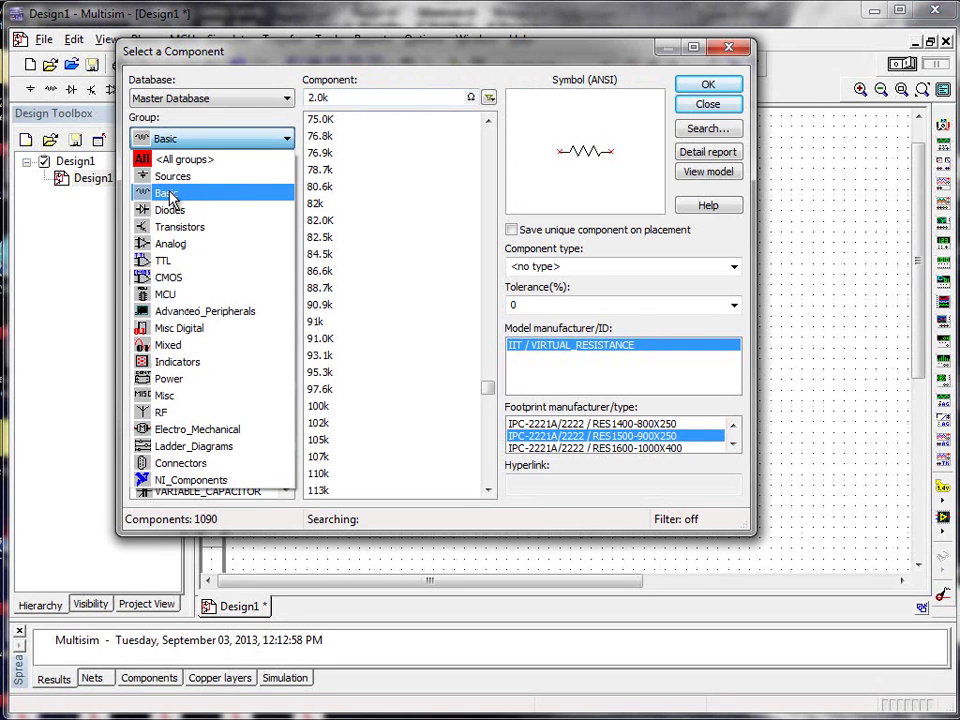
click(168, 197)
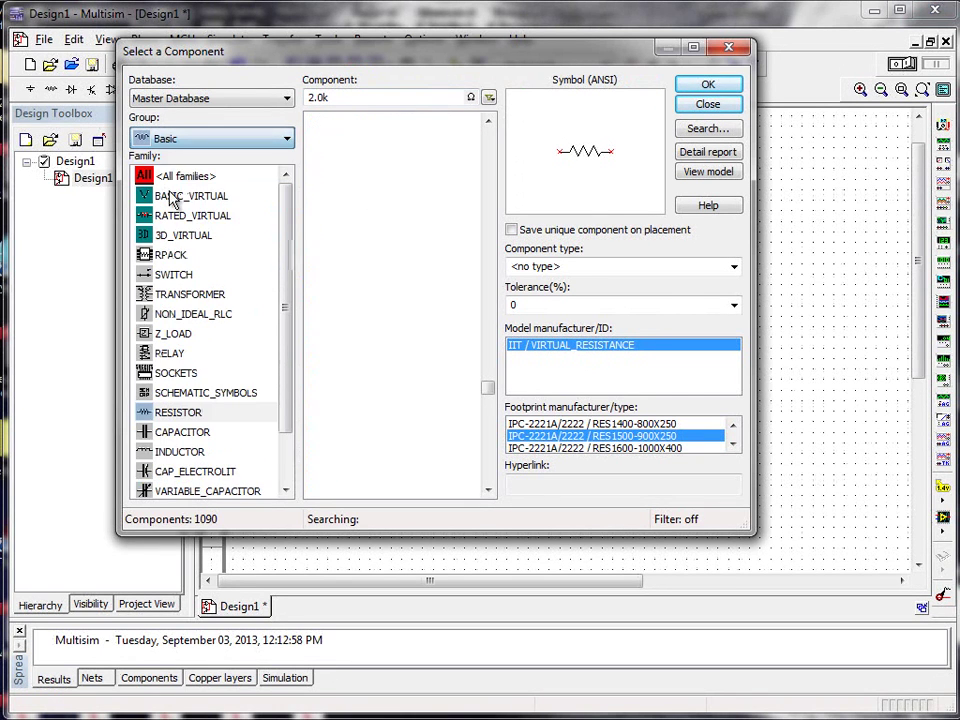
click(163, 418)
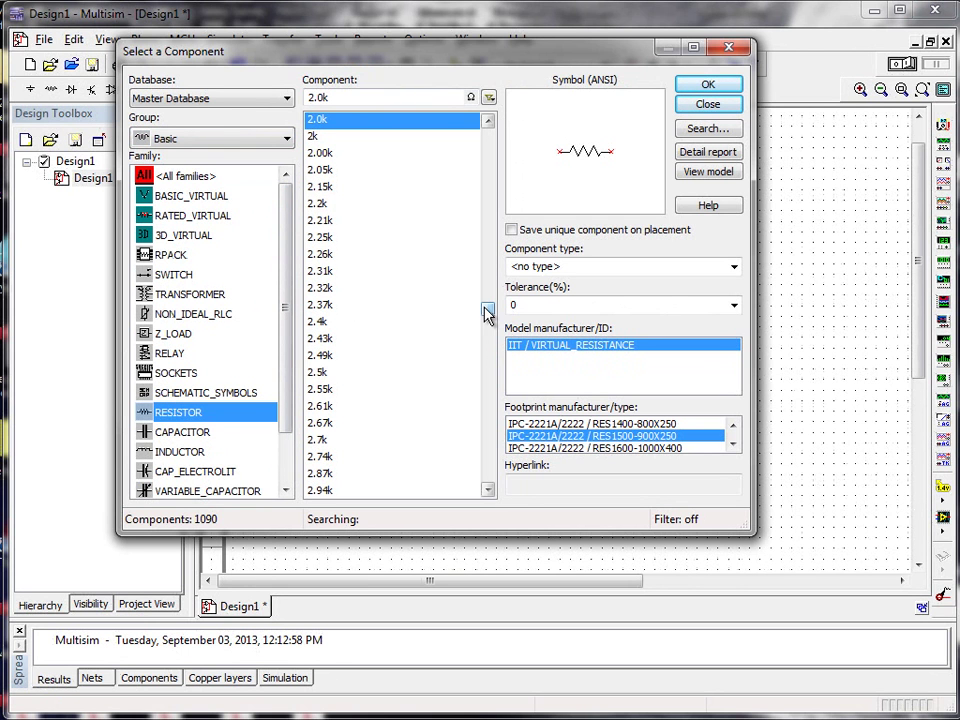
drag(487, 313, 489, 404)
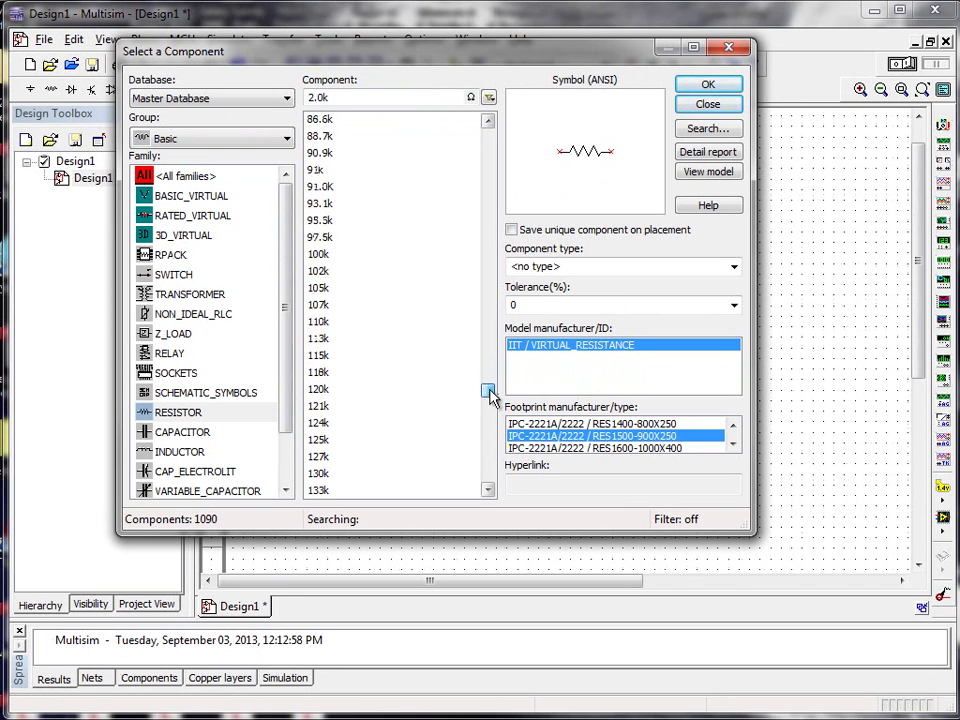
click(320, 187)
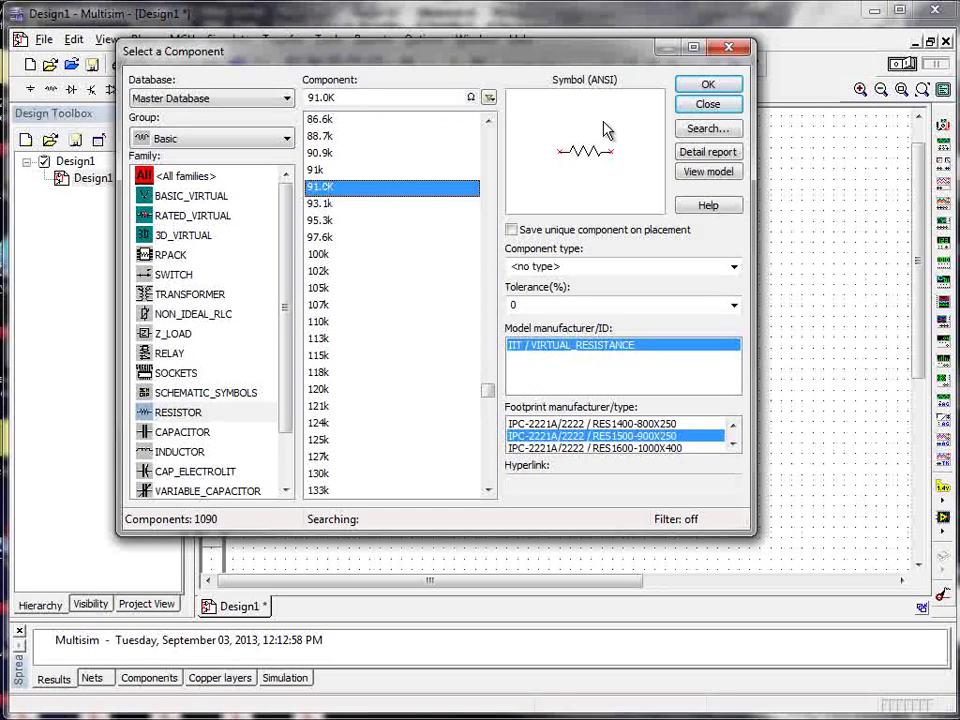
click(705, 86)
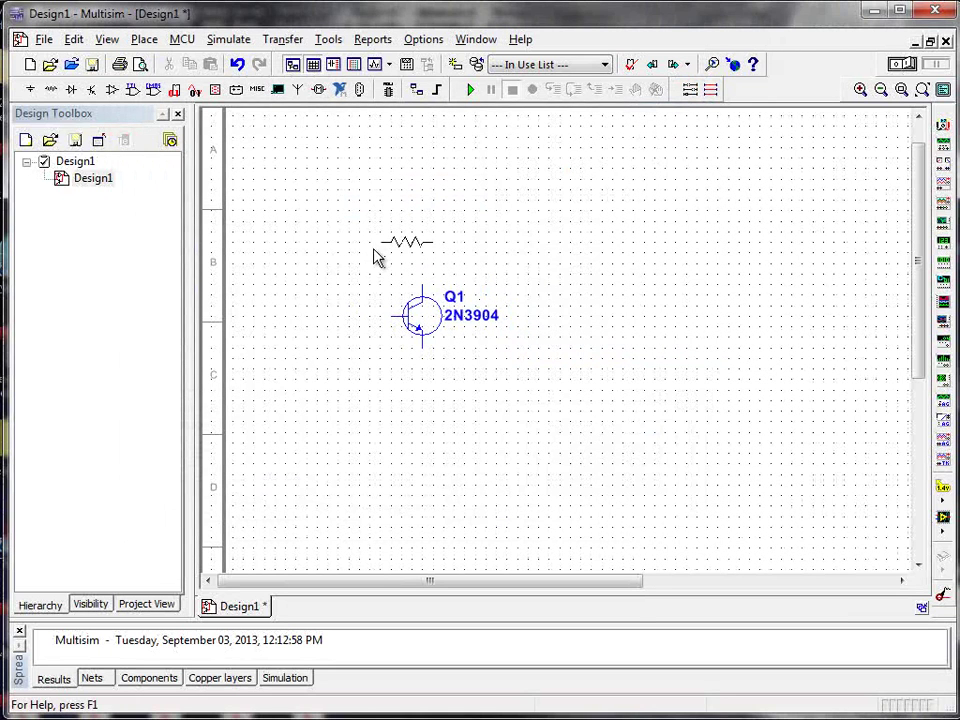
Place the 91.0k resistor as R1 left of Q1 and a 27.0k resistor as R2 below it
click(308, 268)
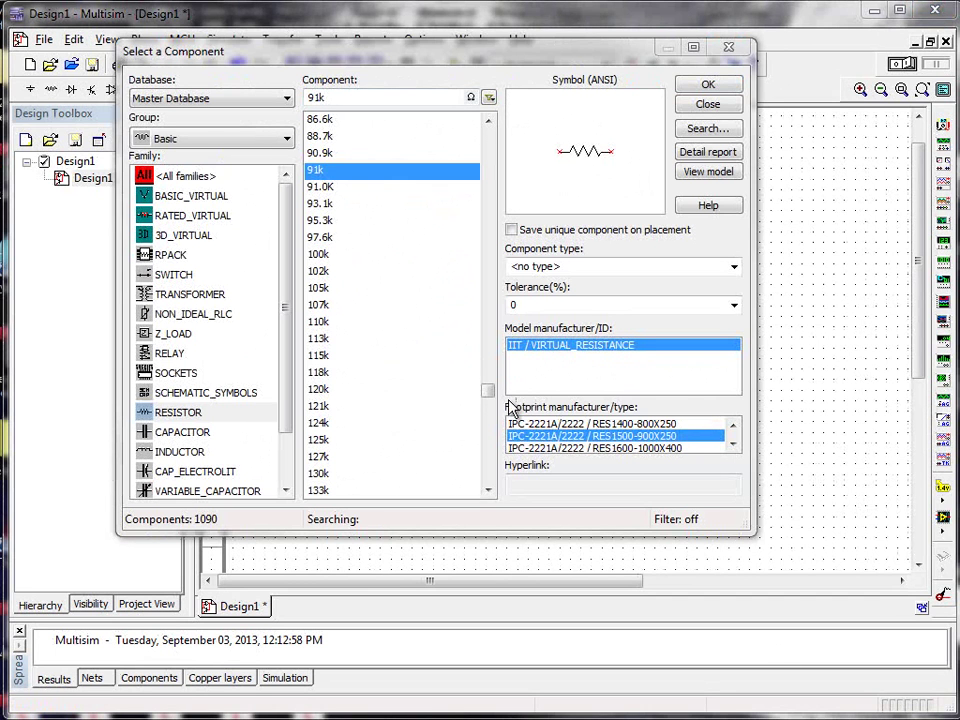
click(488, 392)
drag(490, 396, 489, 364)
click(328, 170)
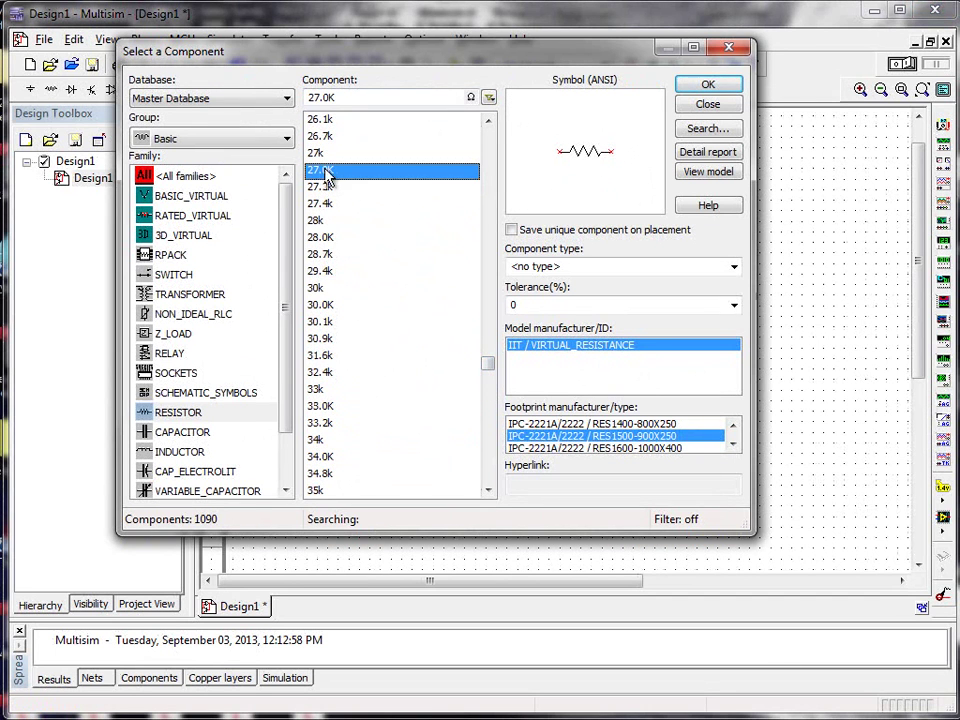
click(700, 85)
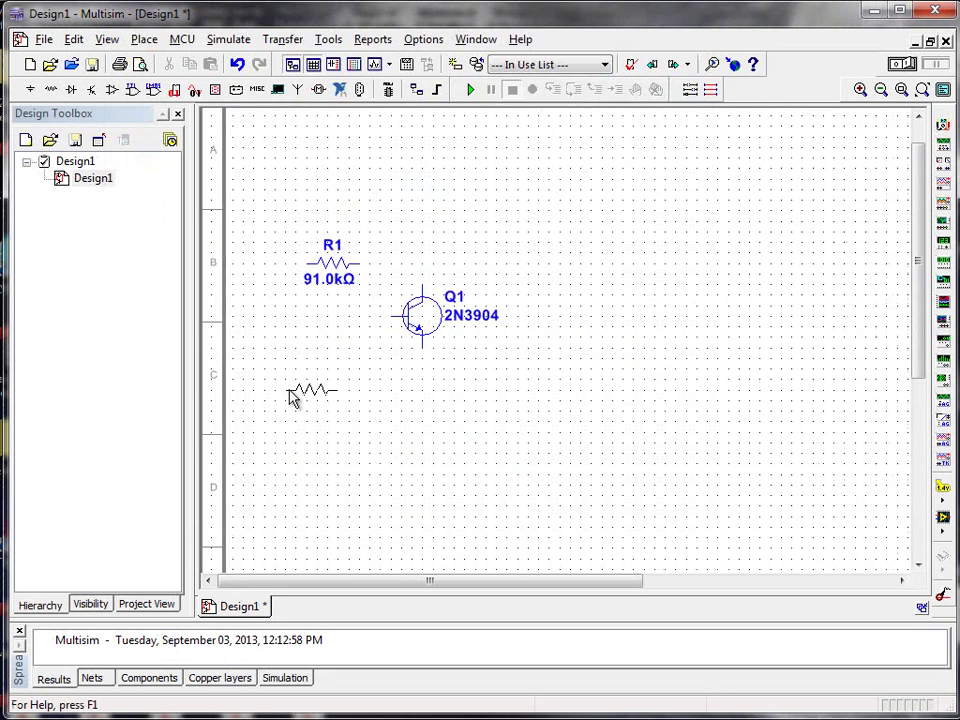
click(294, 389)
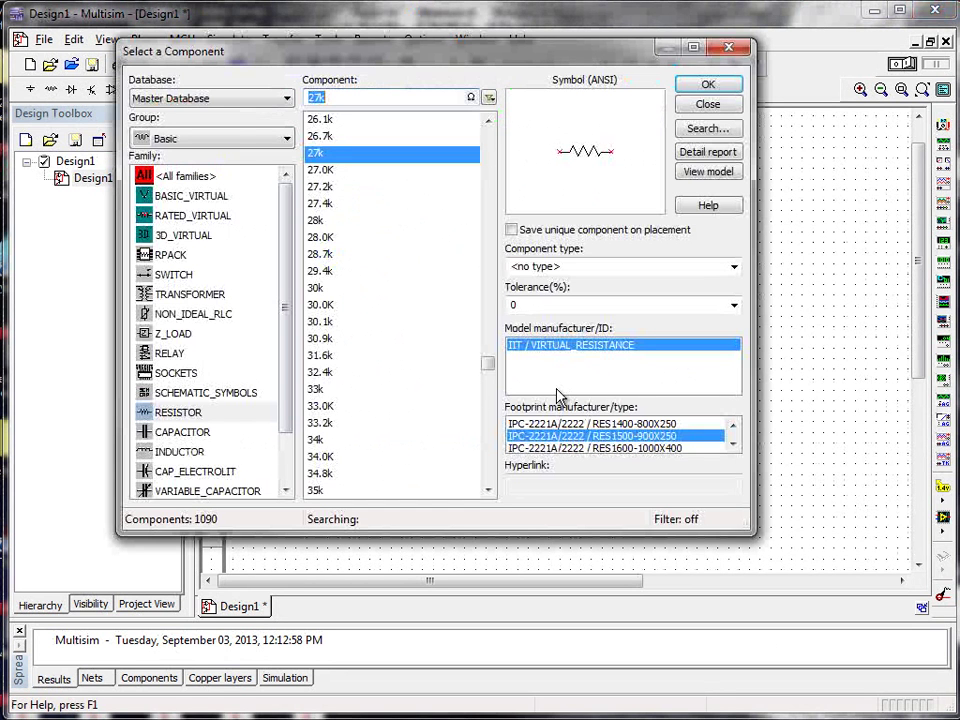
Add a 5.1k resistor as R3 above-right of Q1 and a 2k resistor as R4
click(488, 313)
drag(482, 353, 476, 340)
scroll(443, 326, up, 15)
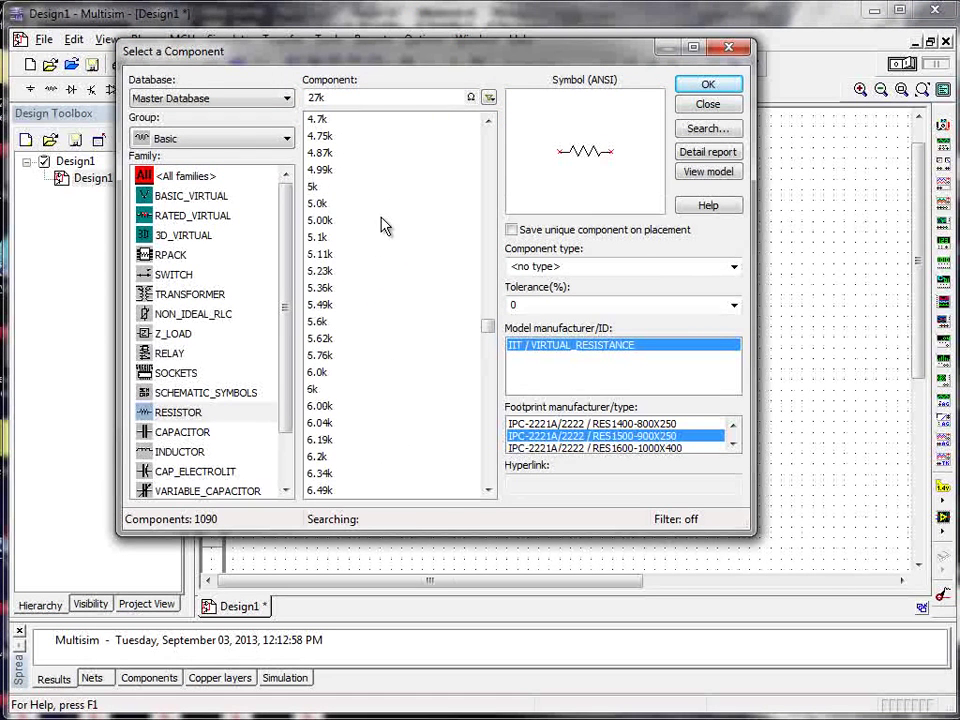
click(318, 238)
click(703, 86)
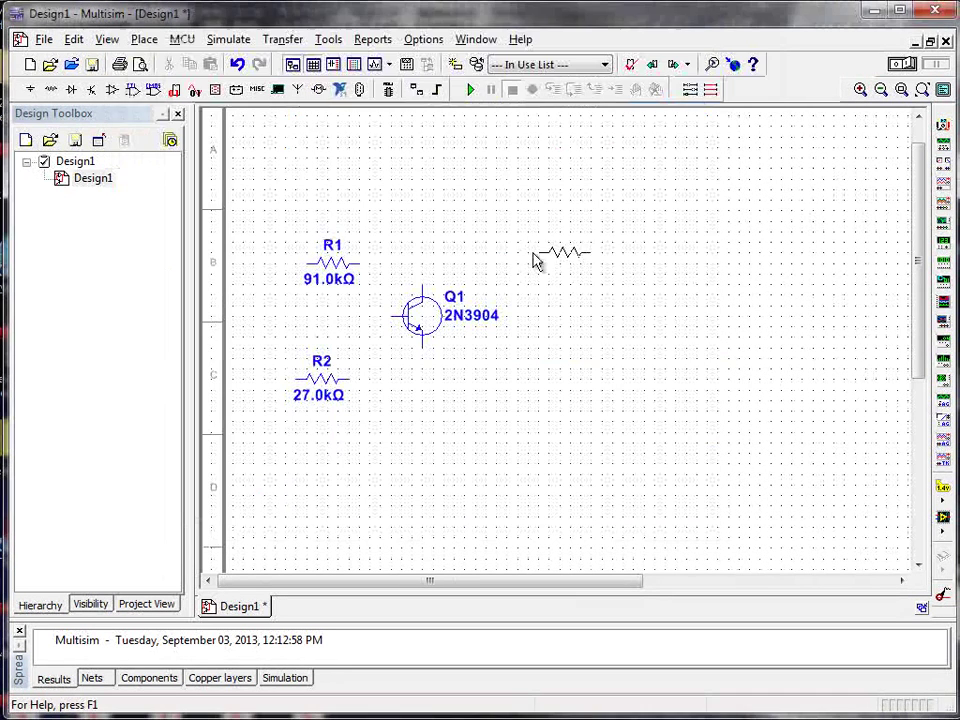
click(512, 245)
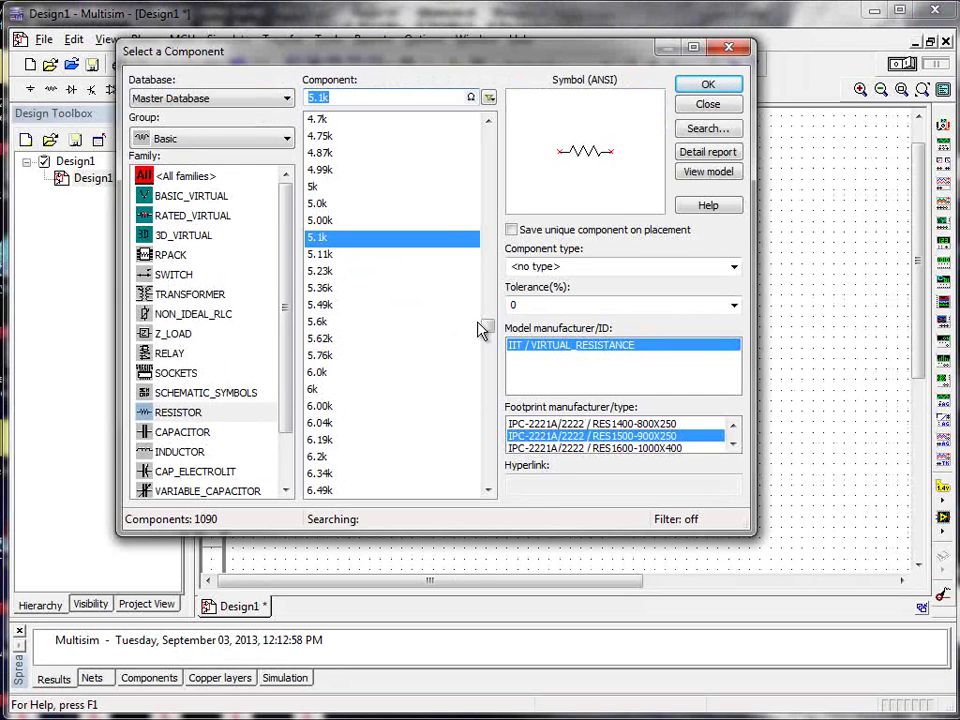
drag(487, 326, 487, 312)
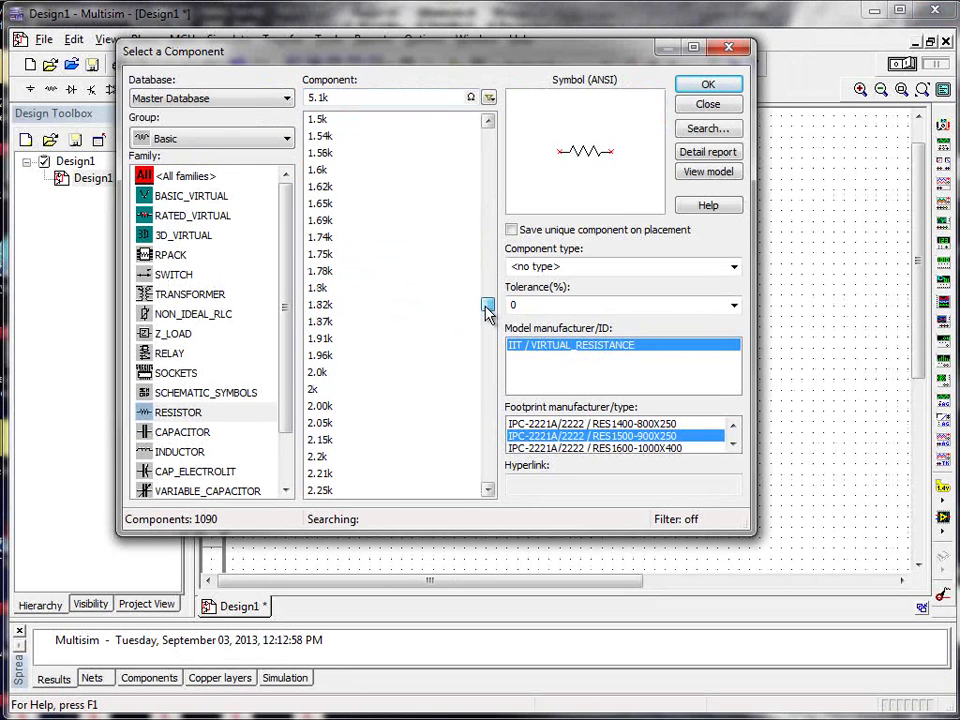
click(318, 389)
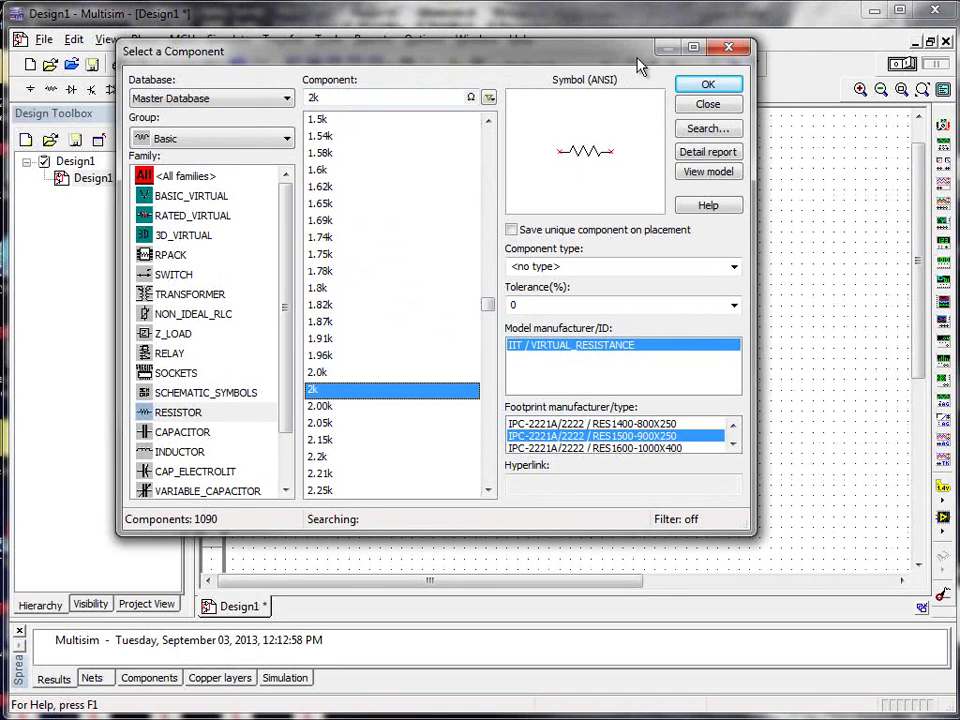
click(700, 85)
click(477, 399)
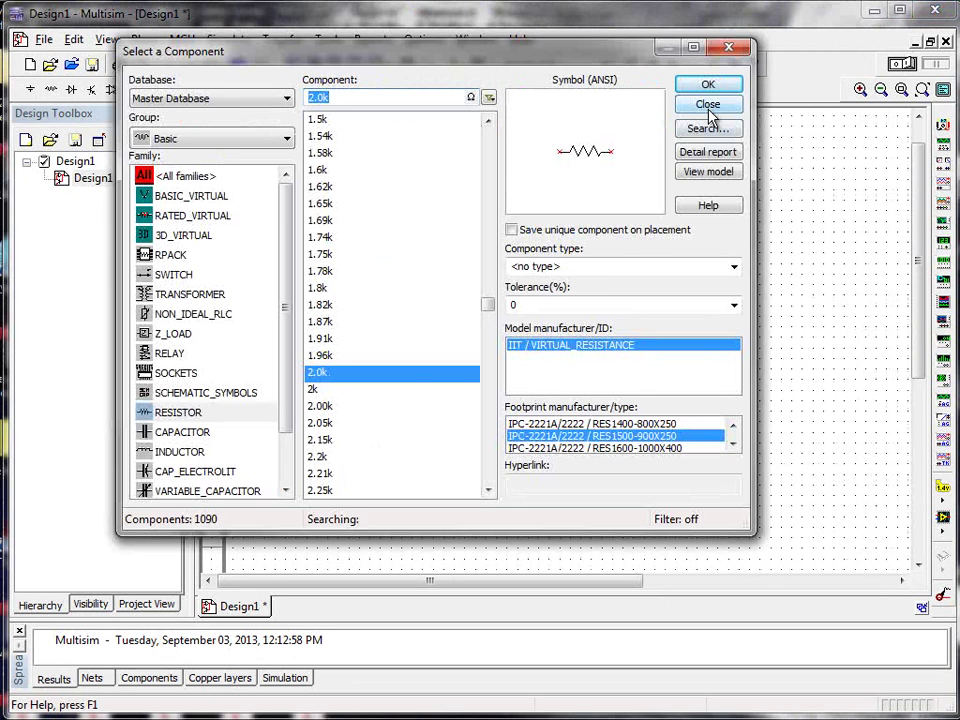
click(708, 106)
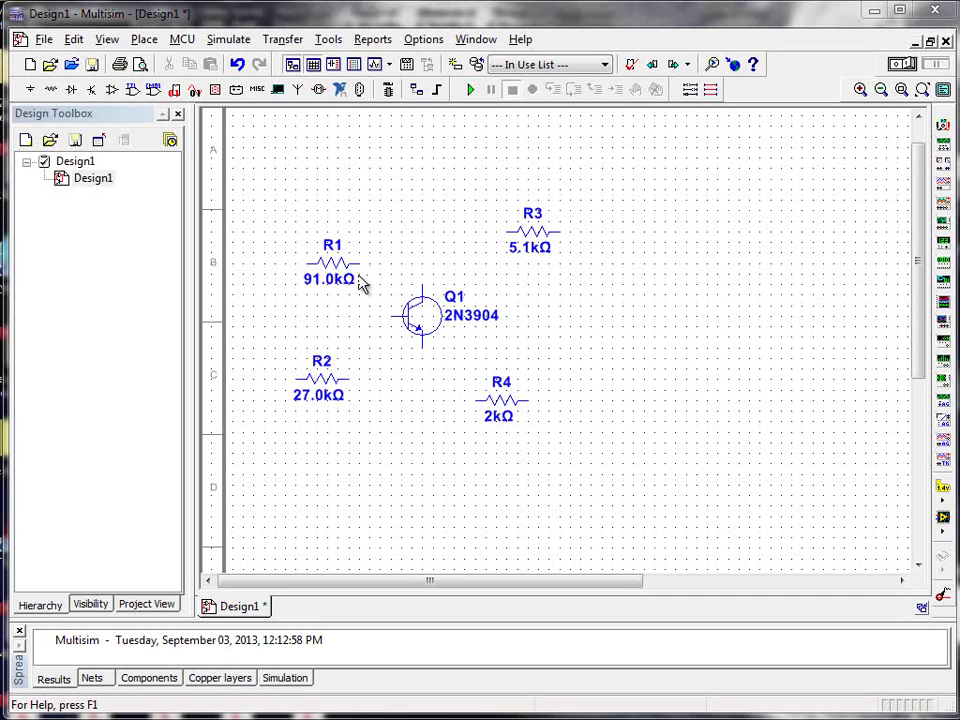
Rotate resistor R1 90° clockwise via Edit > Orientation so it stands vertically
click(340, 268)
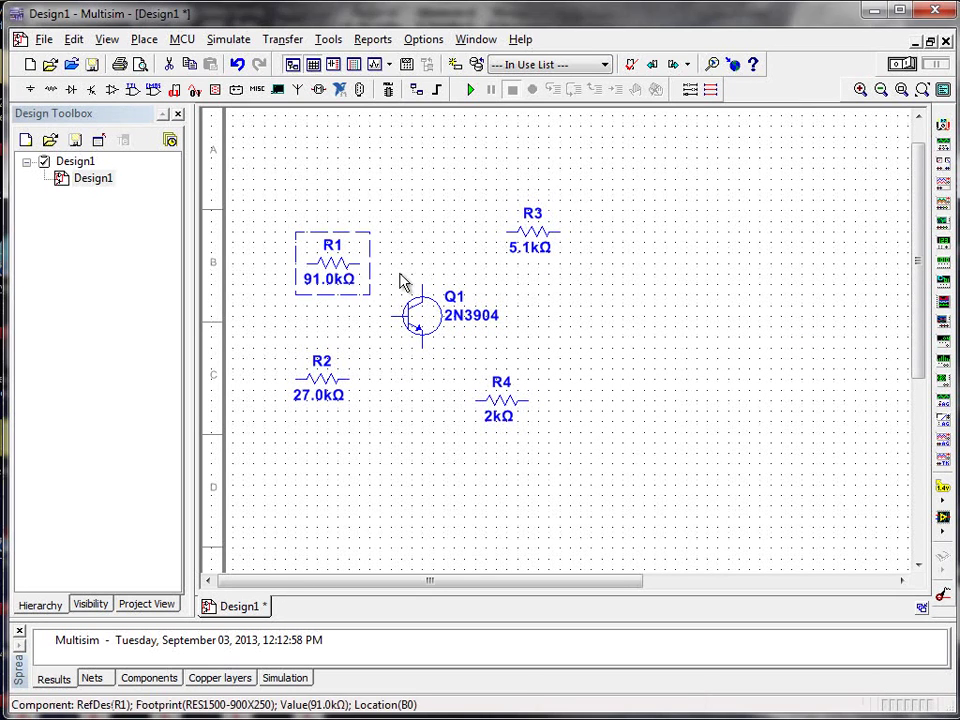
click(74, 39)
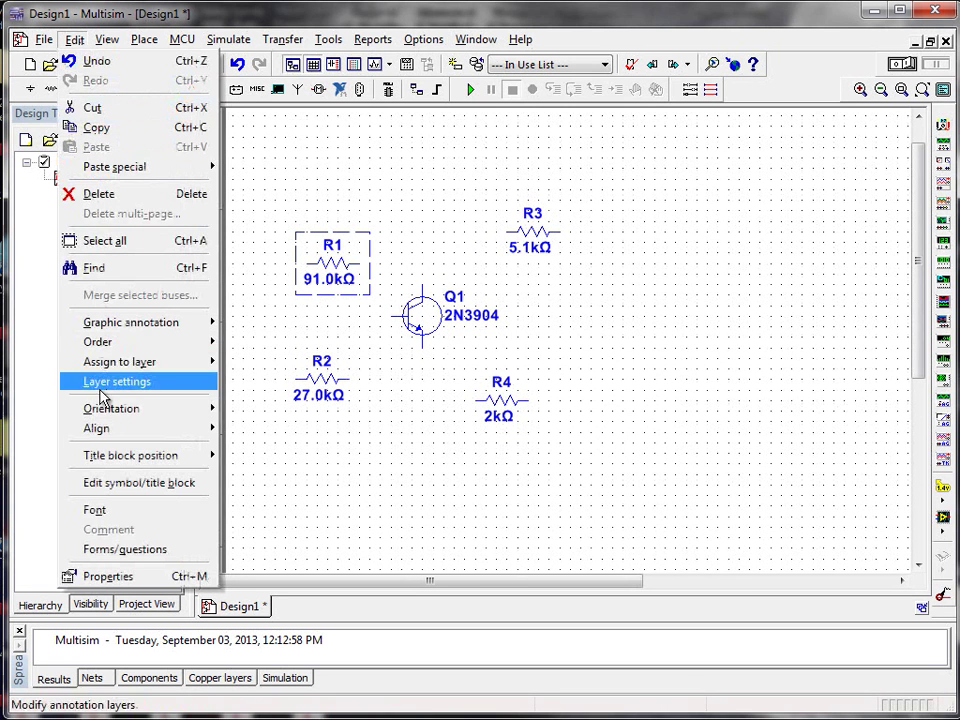
mouse_move(101, 429)
mouse_move(120, 412)
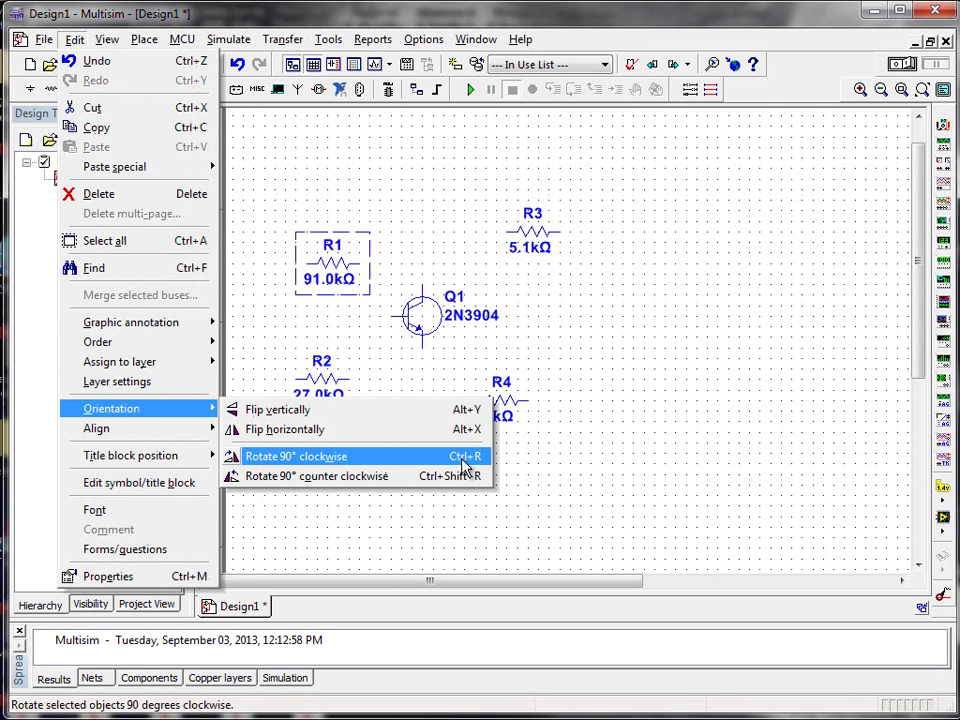
click(293, 458)
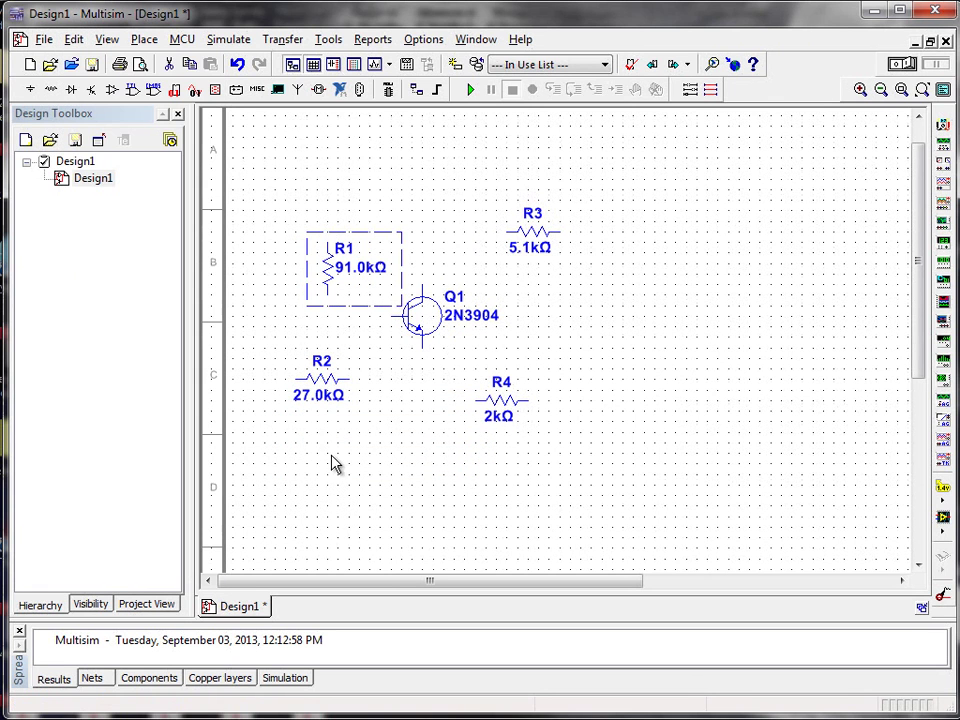
click(382, 490)
Rotate R2, R3 and R4 upright with Ctrl+R
click(322, 387)
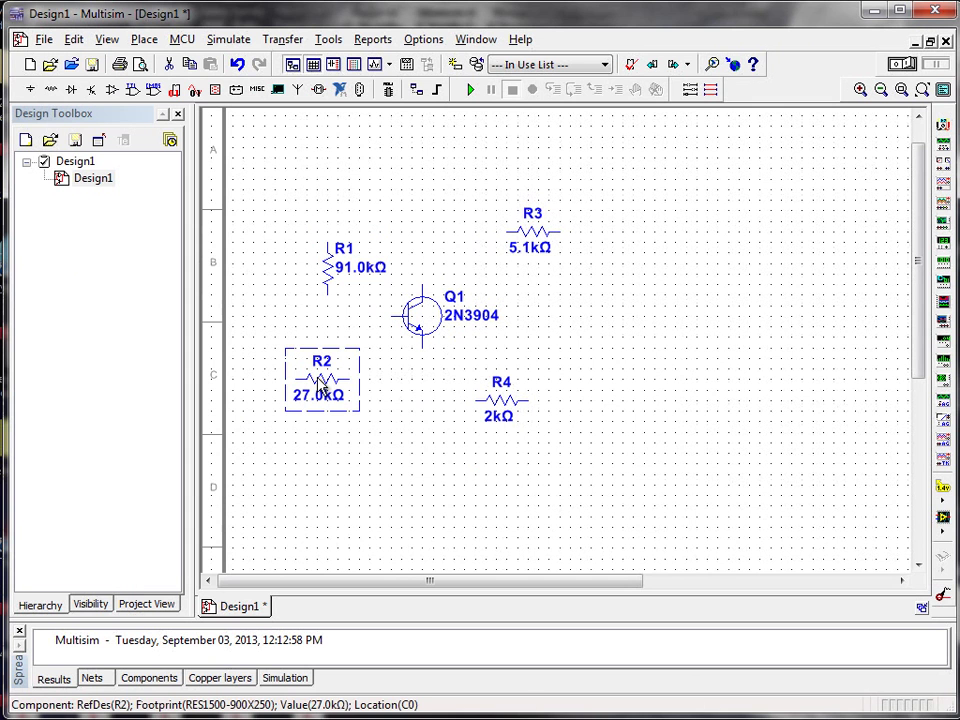
key(ctrl+r)
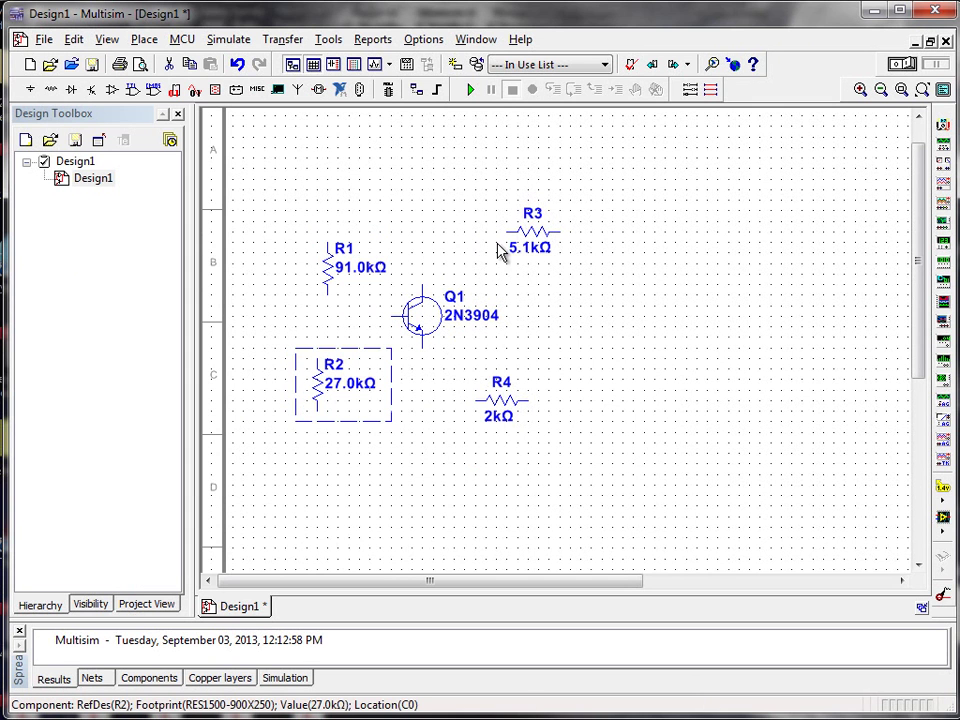
click(531, 231)
key(ctrl+r)
click(528, 396)
key(ctrl+r)
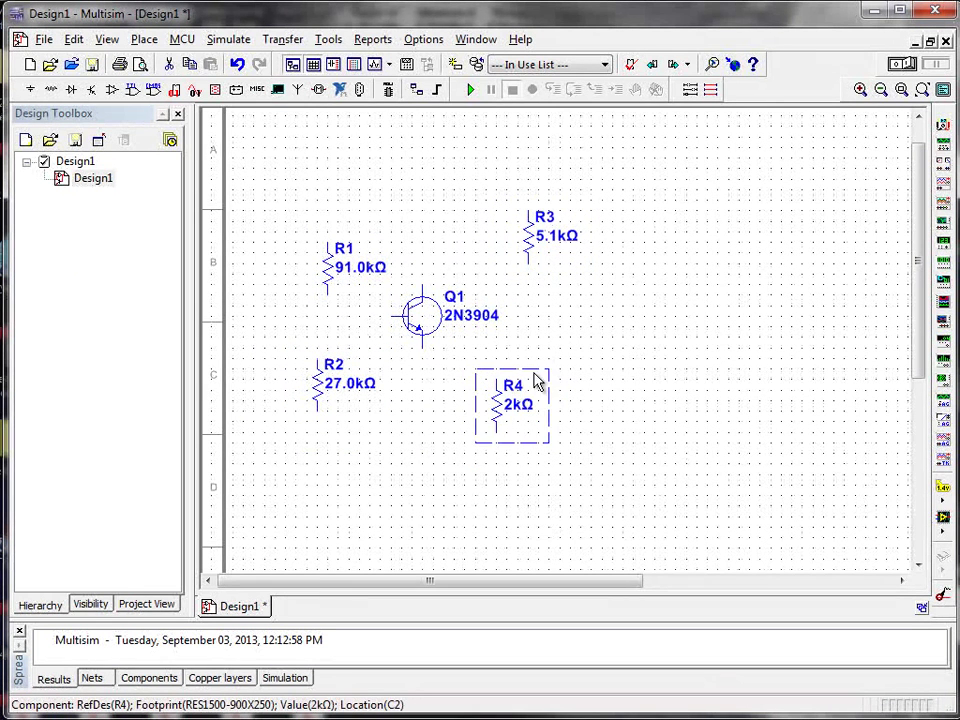
click(561, 362)
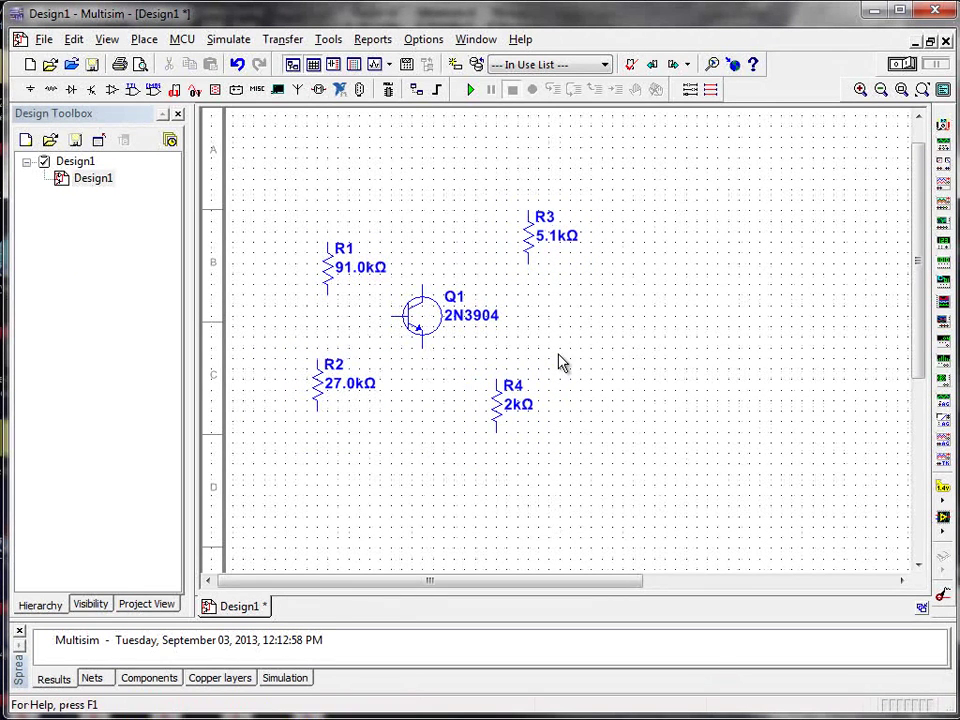
Change the RefDes of the 5.1kΩ resistor to RC and the 2kΩ resistor to RE
double_click(535, 245)
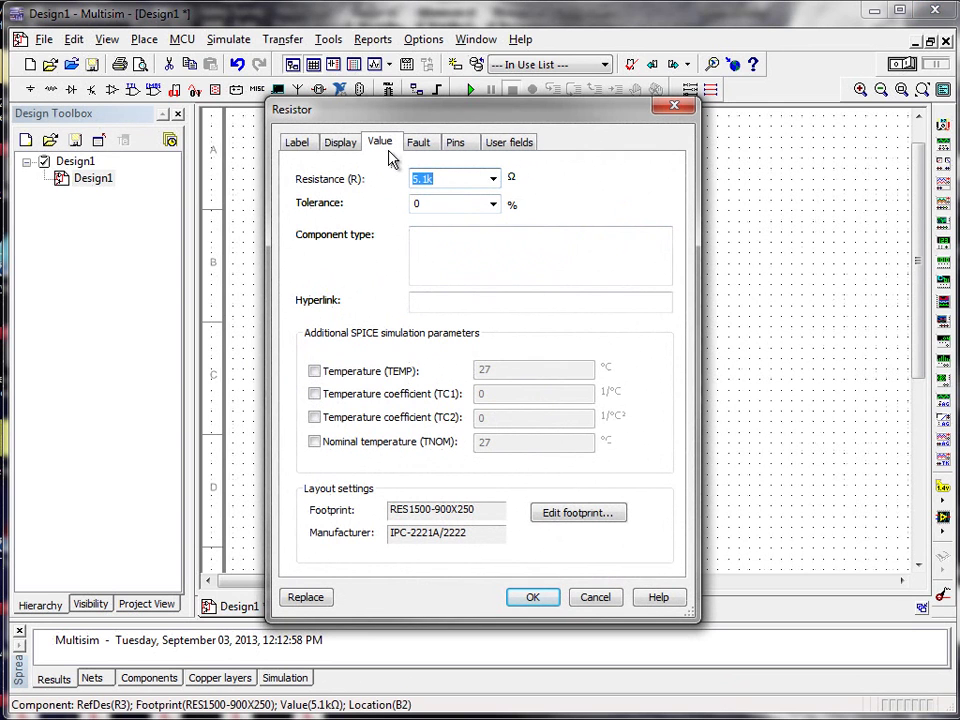
click(300, 145)
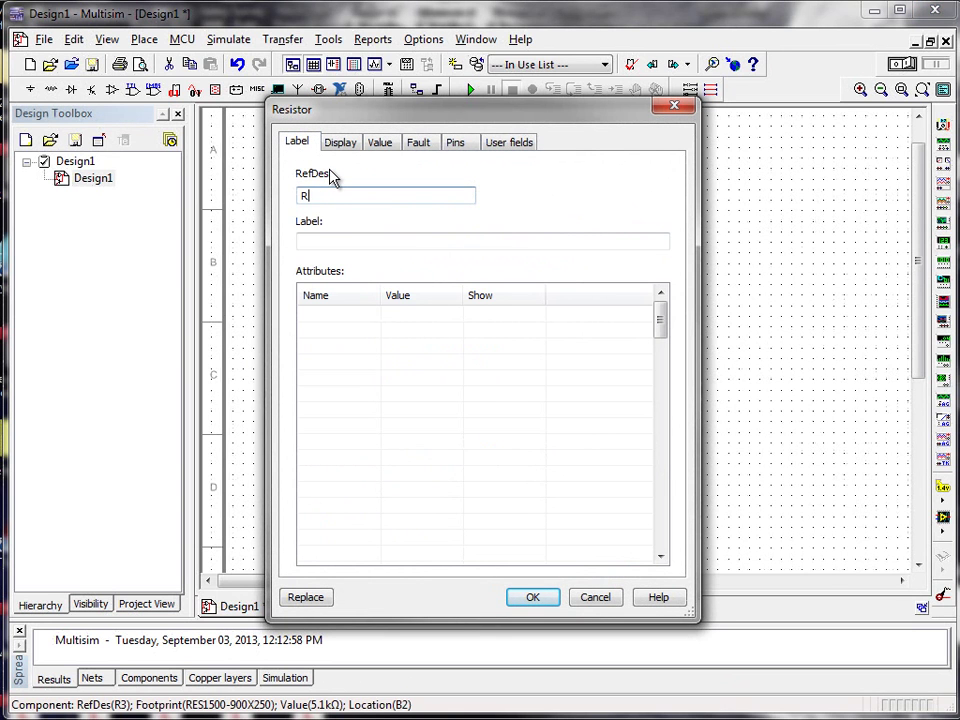
text(RC)
click(547, 597)
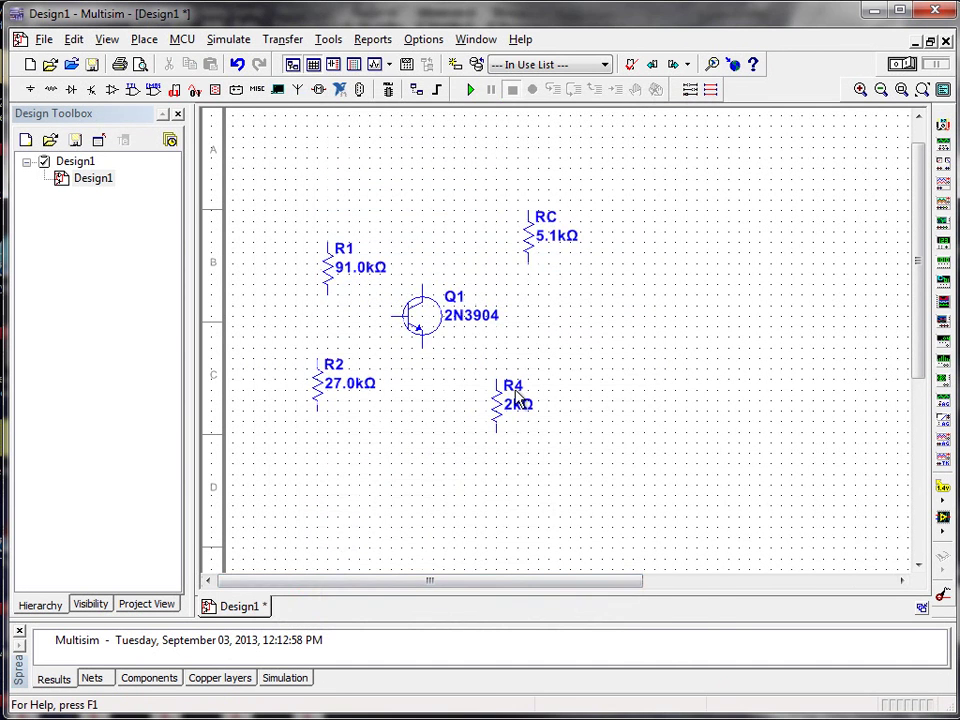
double_click(517, 397)
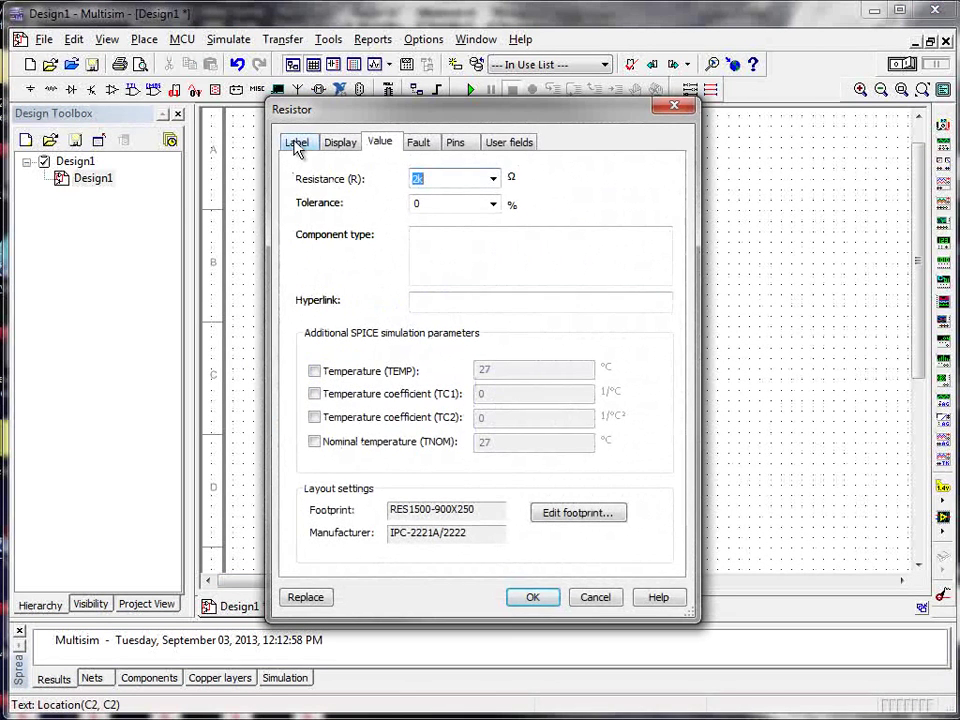
click(298, 144)
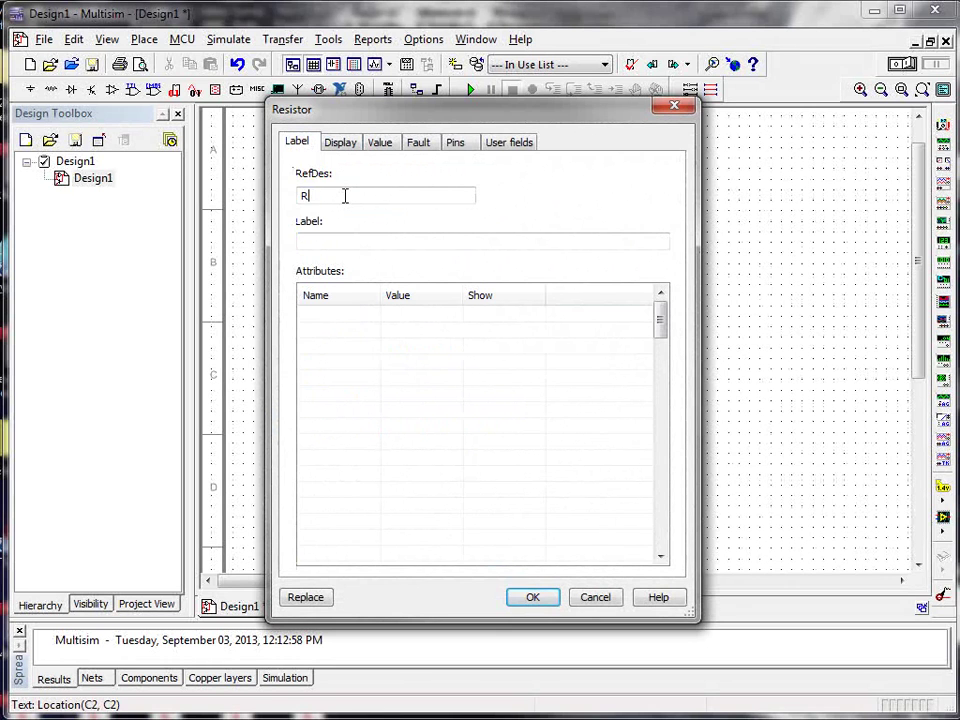
click(527, 598)
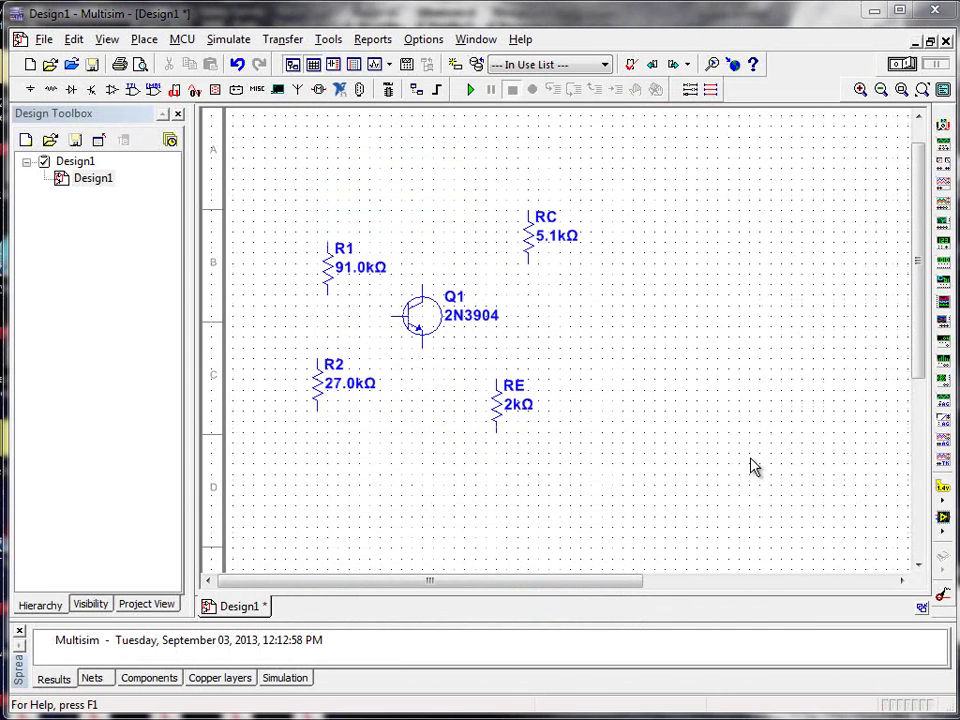
Move RC onto Q1's collector and RE directly below Q1's emitter
click(533, 247)
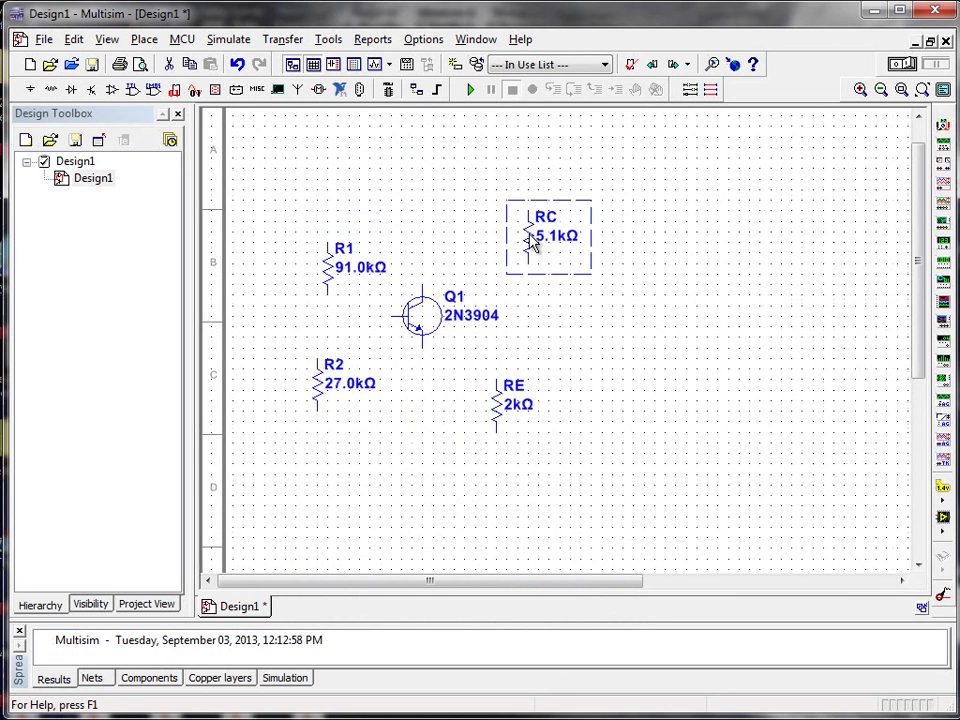
drag(533, 245, 425, 258)
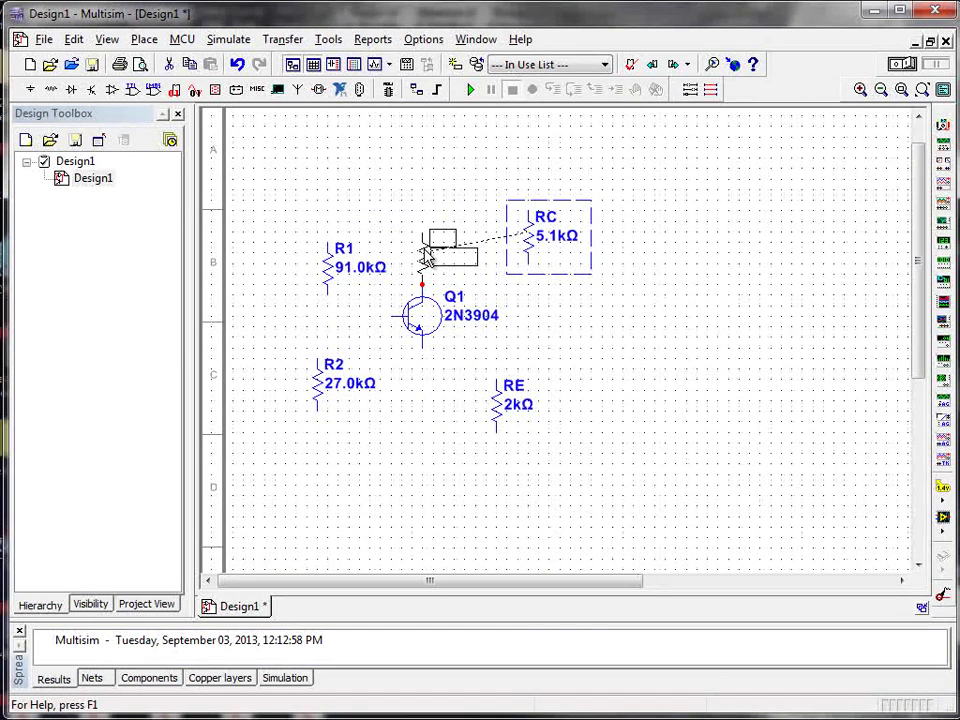
drag(426, 256, 427, 257)
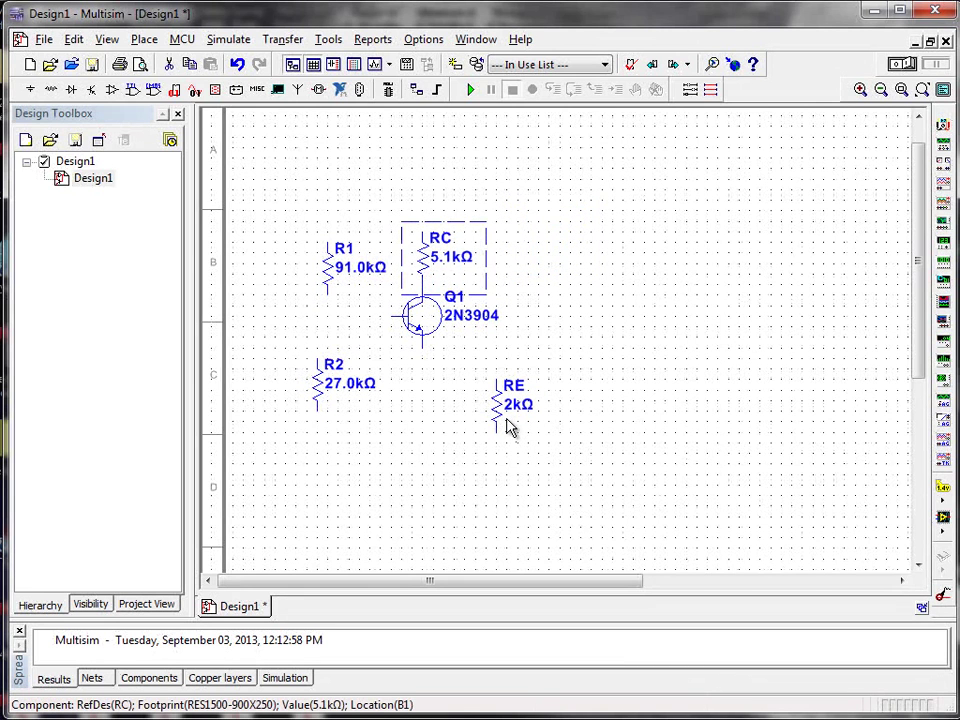
click(500, 421)
drag(500, 421, 425, 390)
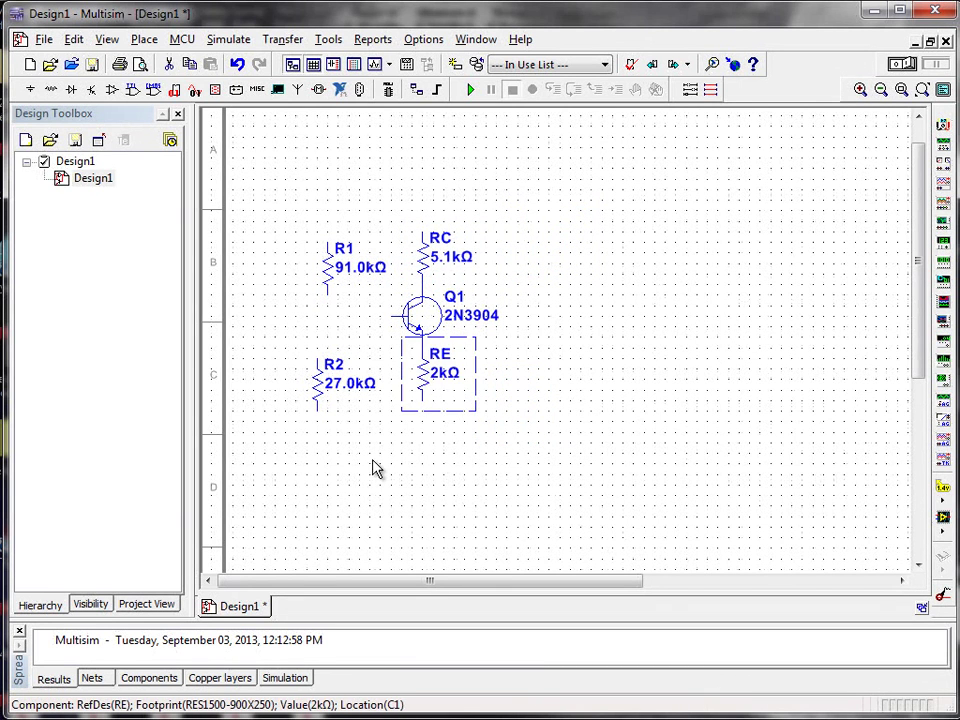
Shift R1 left, wire Q1's base to R1's lower end, and move R2 up to that junction
click(332, 281)
mouse_move(332, 281)
mouse_down()
mouse_move(381, 285)
mouse_move(318, 281)
mouse_up()
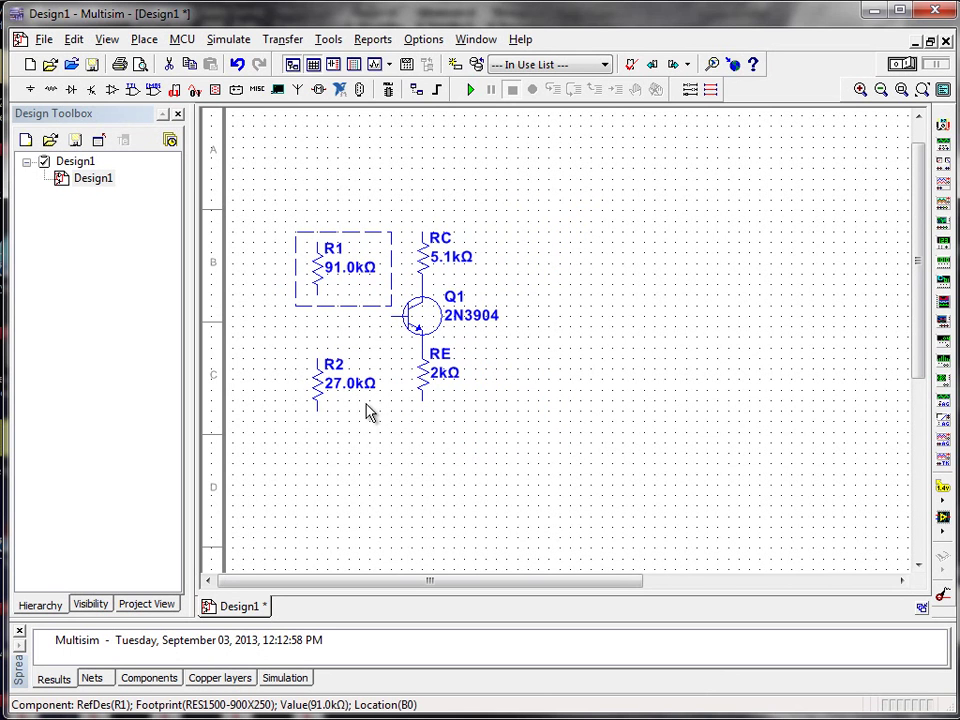
click(389, 317)
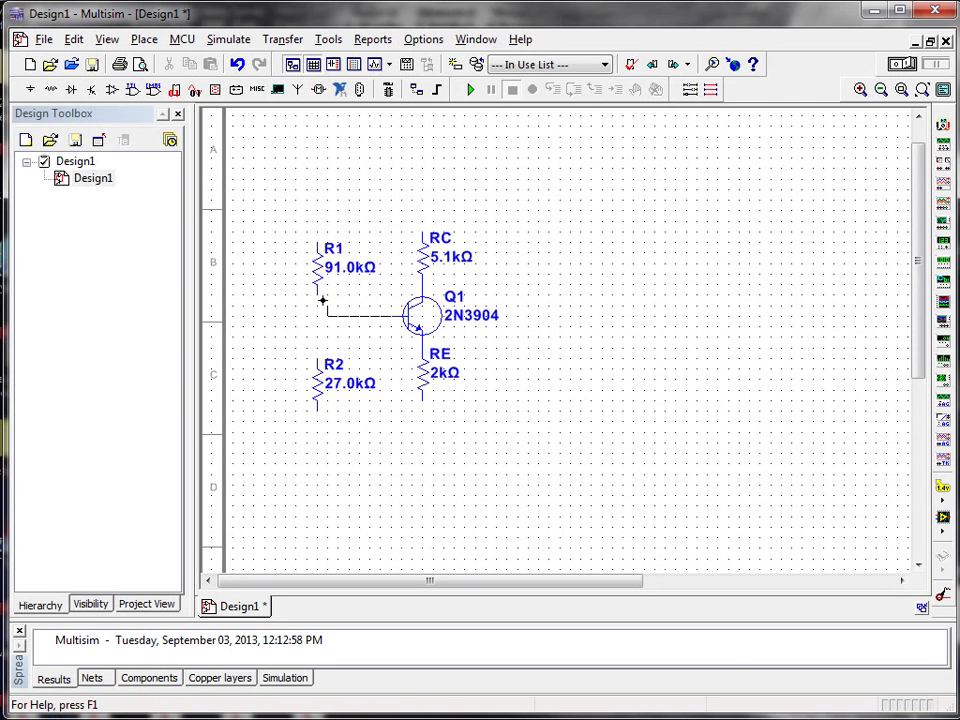
click(317, 297)
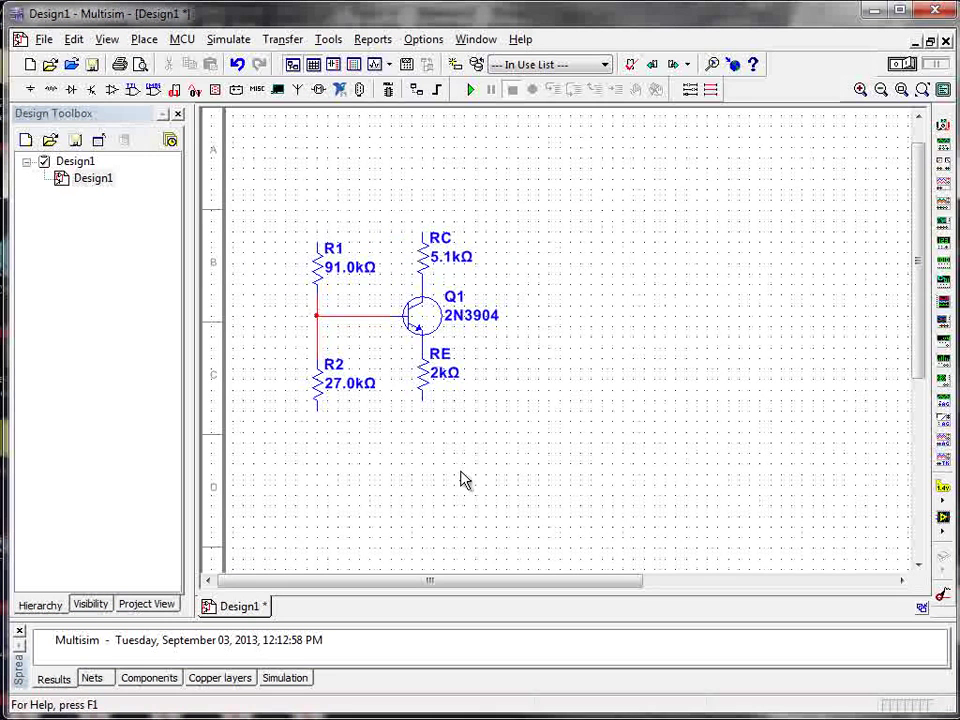
click(321, 401)
drag(320, 390, 315, 380)
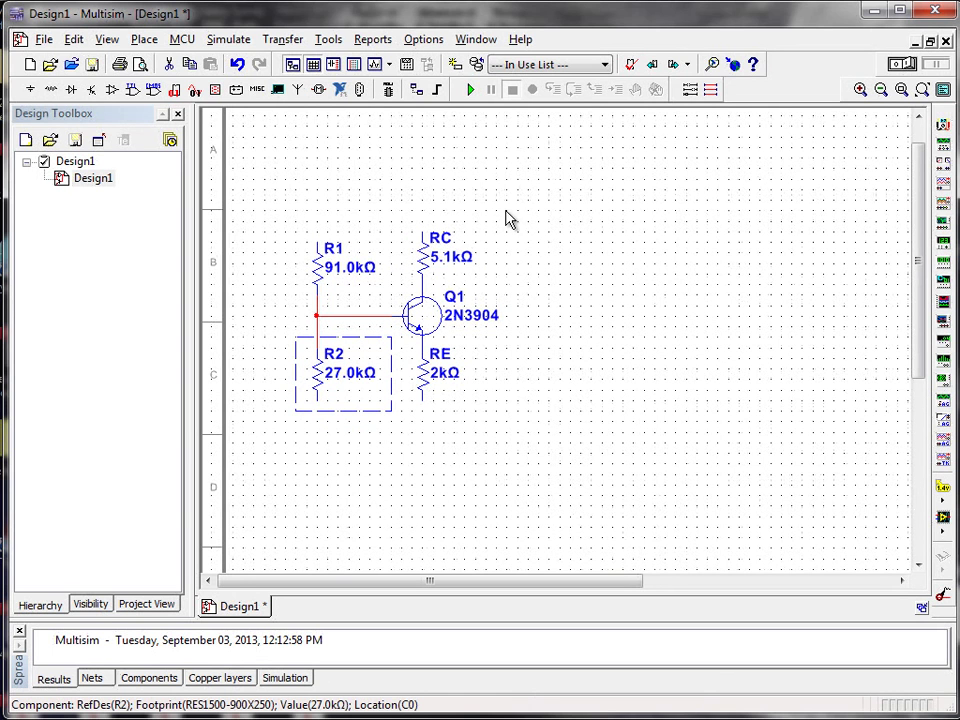
Place GND symbols from the Sources group at the lower ends of R2 and RE
click(193, 92)
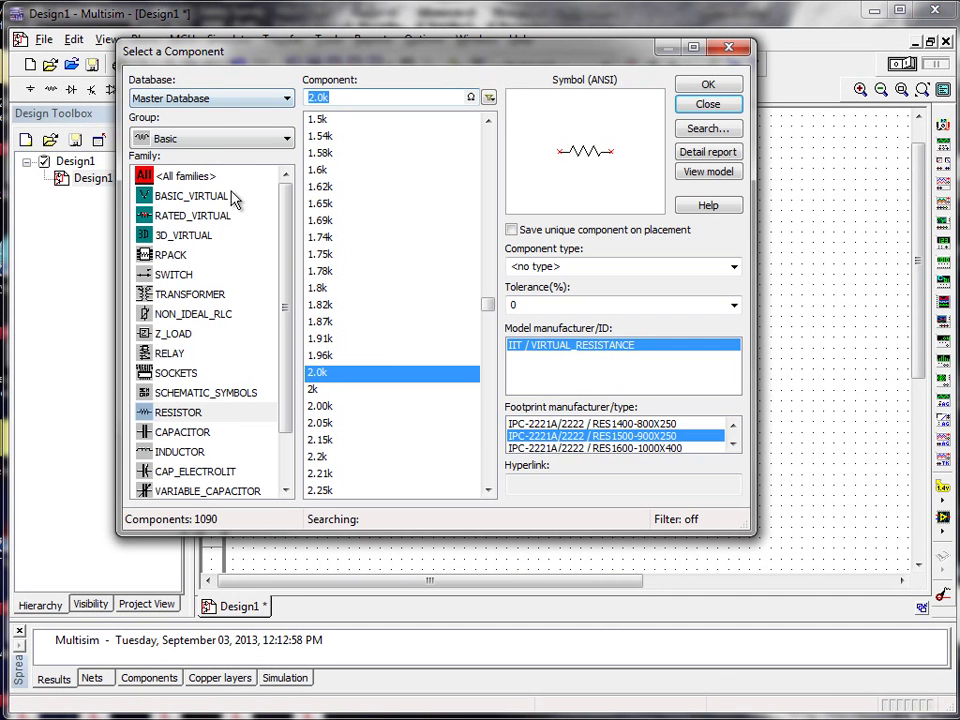
click(180, 140)
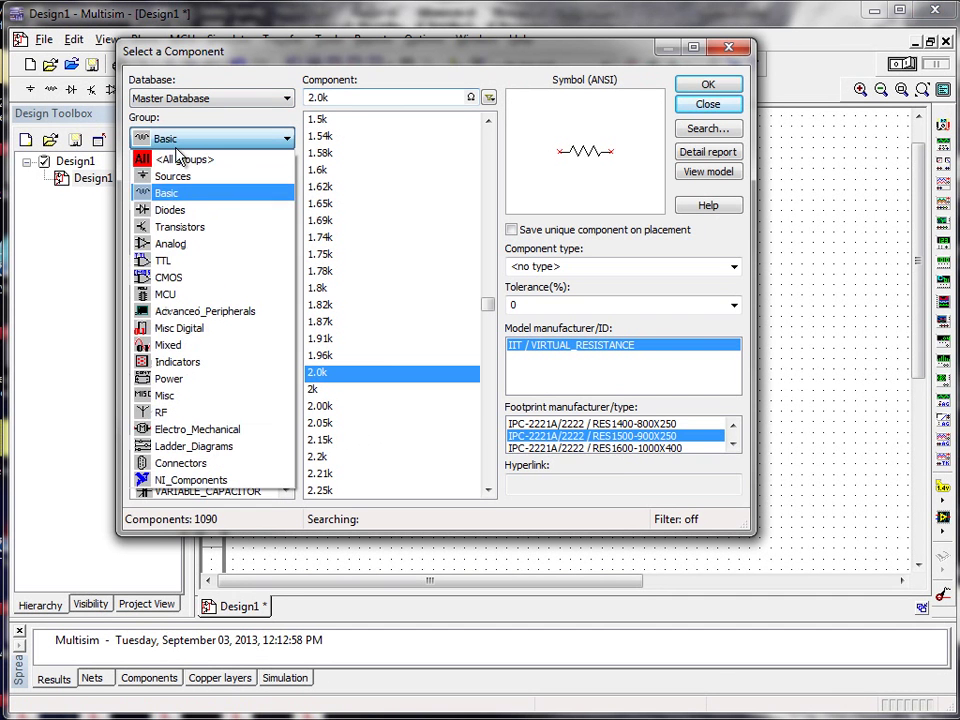
click(172, 177)
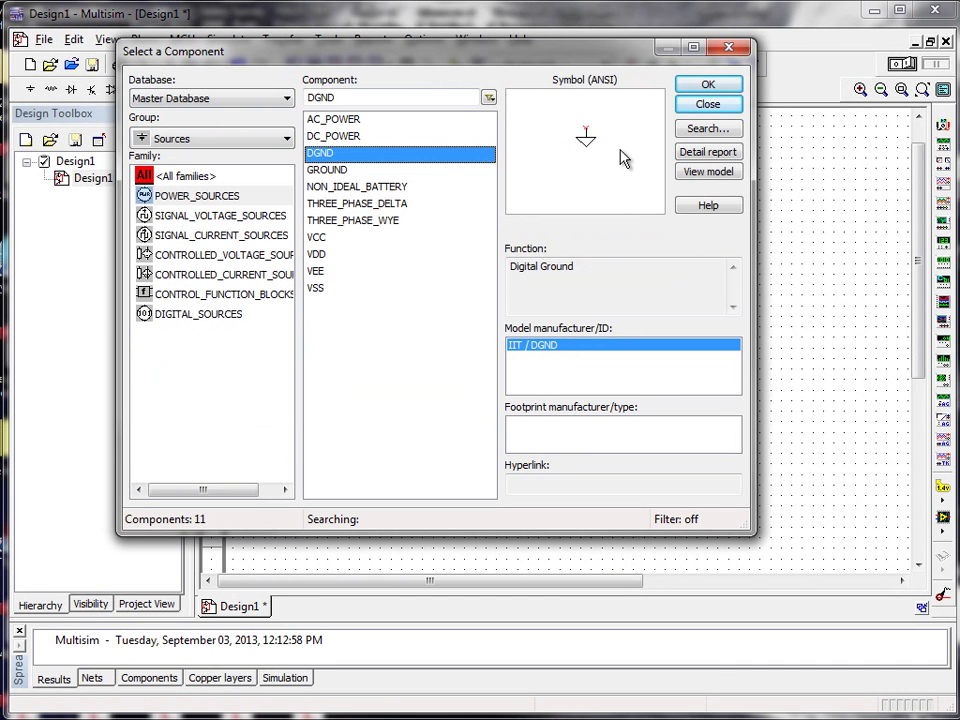
click(710, 87)
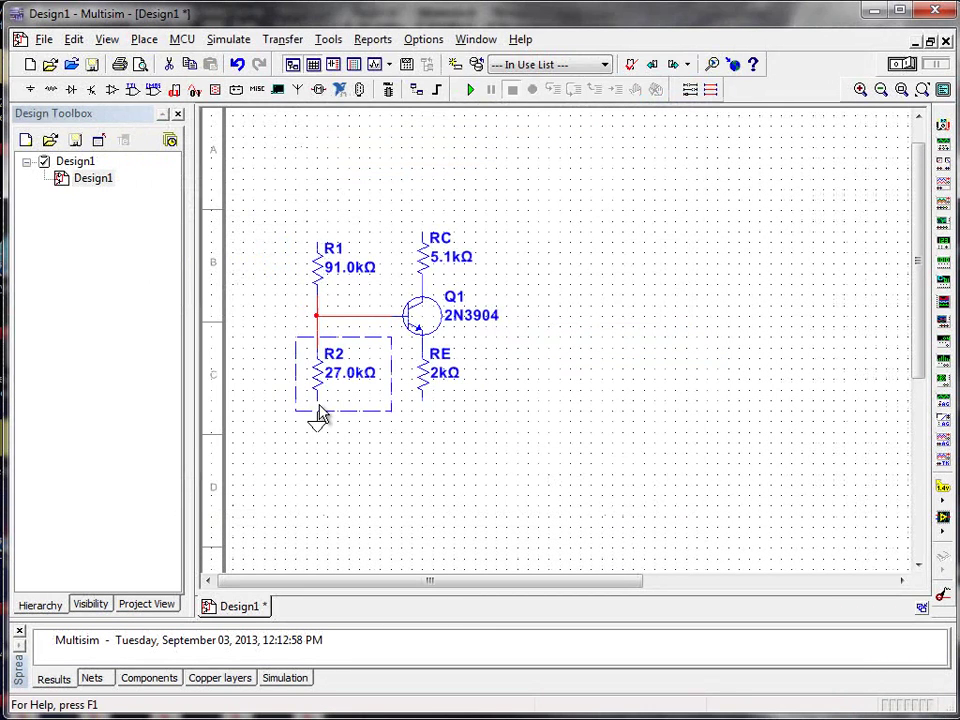
click(317, 408)
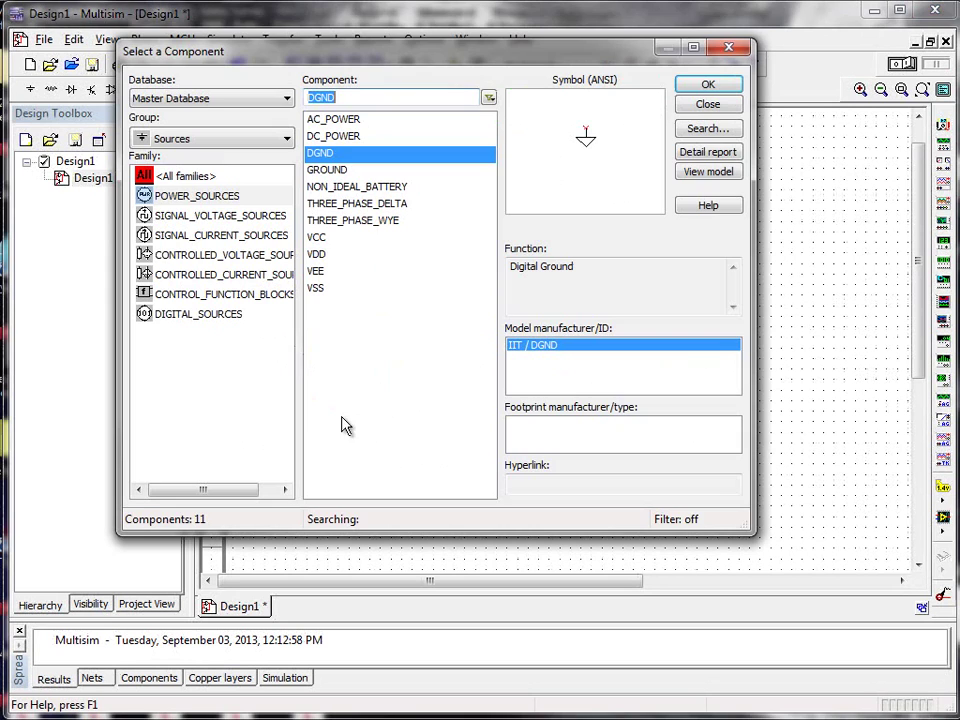
click(716, 106)
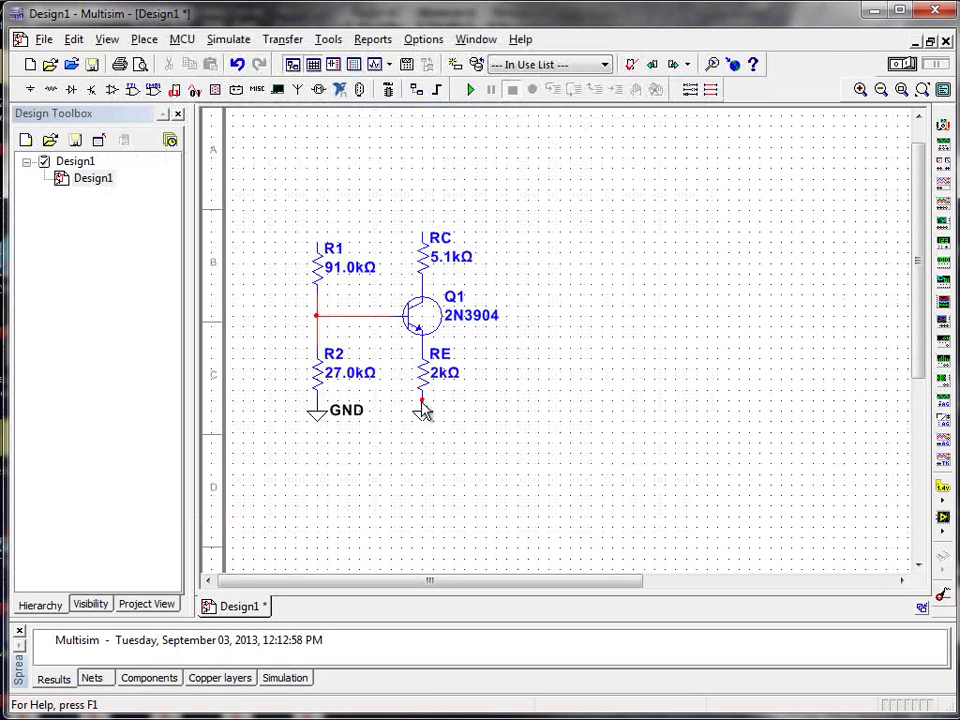
click(422, 408)
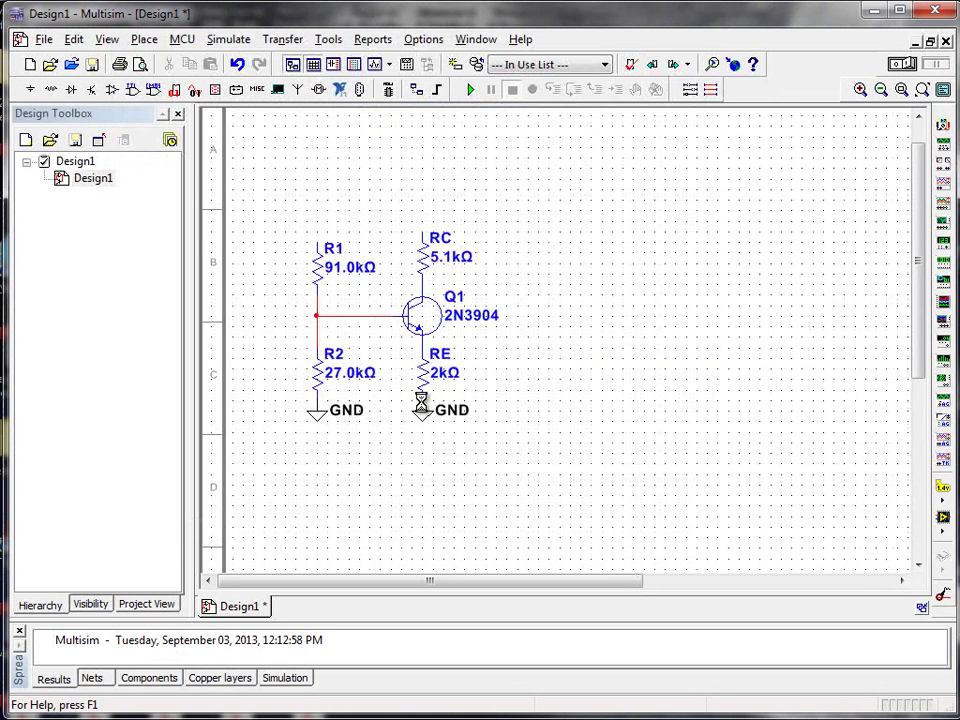
click(706, 105)
key(alt+Tab)
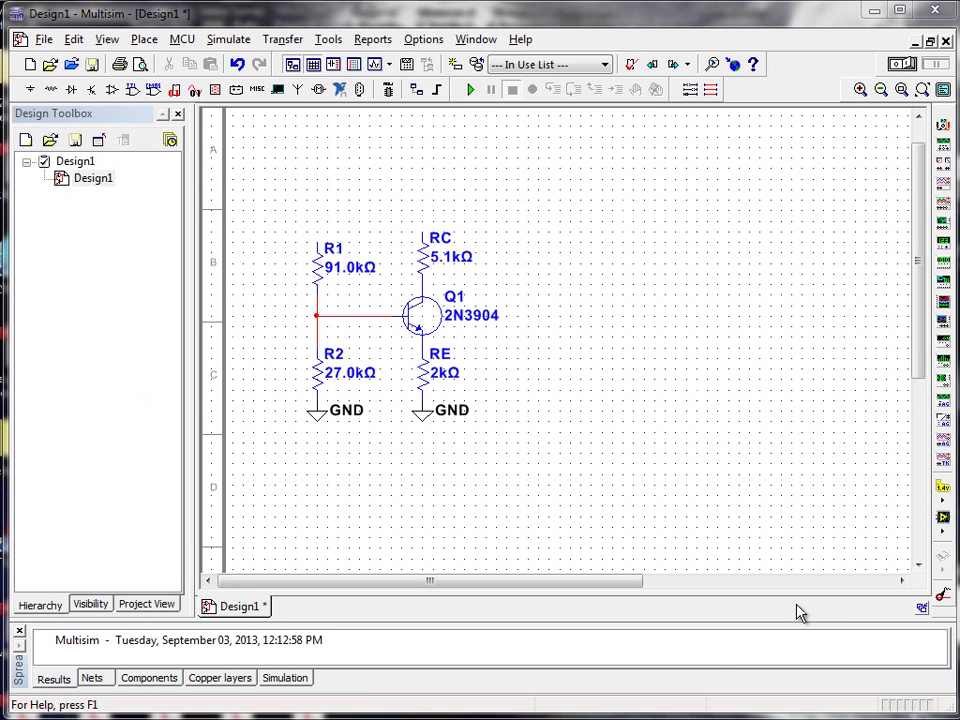
Place a VCC supply from Sources above the circuit
key(ctrl+w)
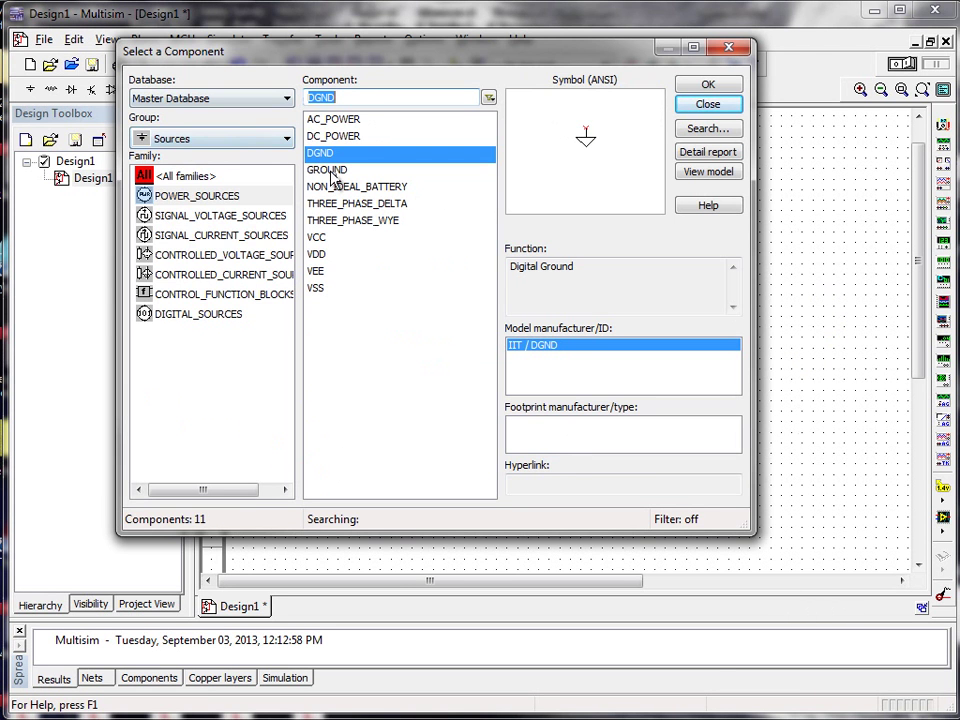
click(322, 238)
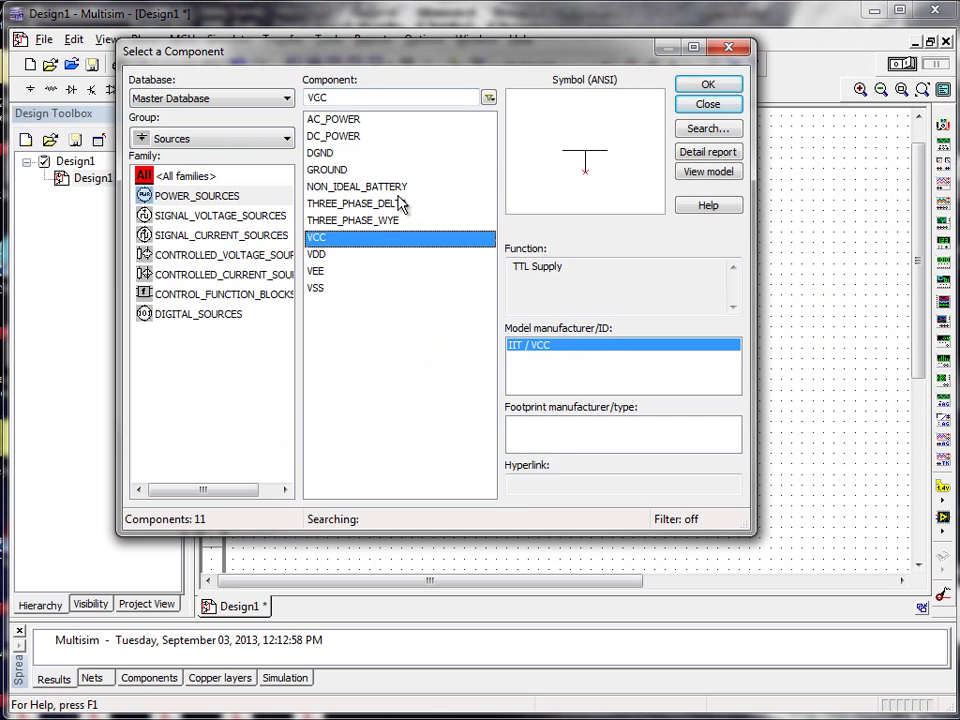
click(712, 88)
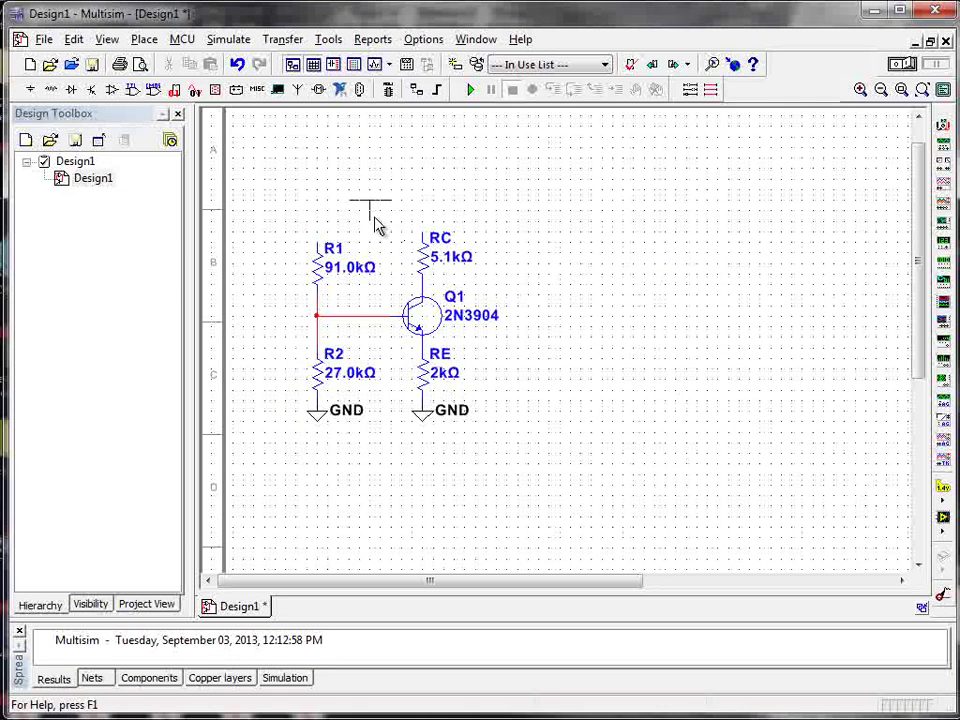
click(377, 220)
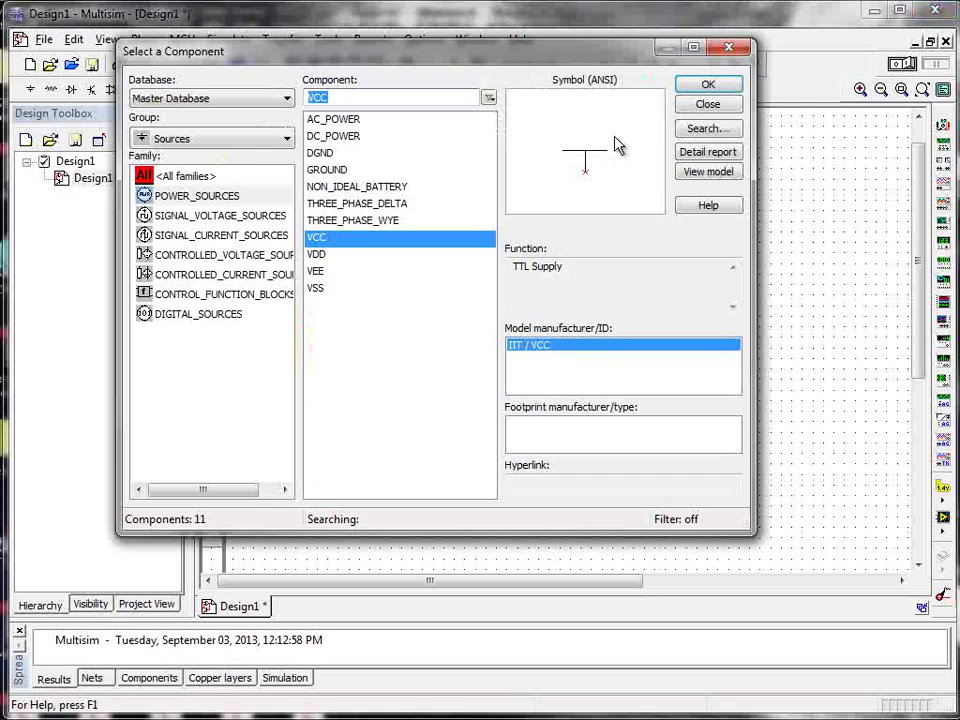
click(722, 107)
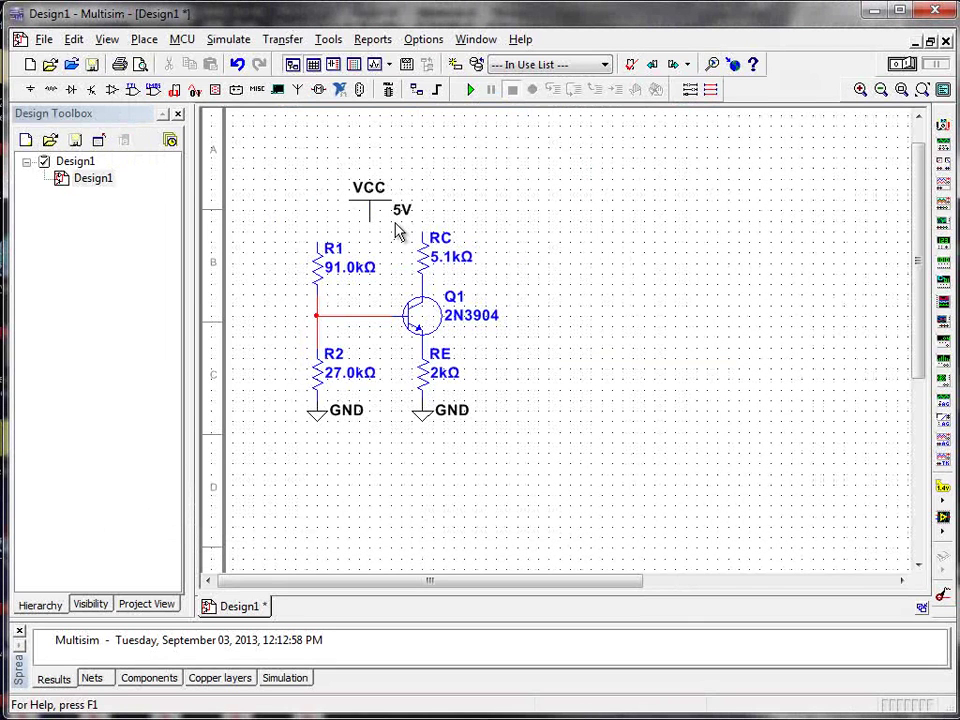
Set the VCC voltage to 12 V and wire the tops of R1 and RC to it
double_click(401, 213)
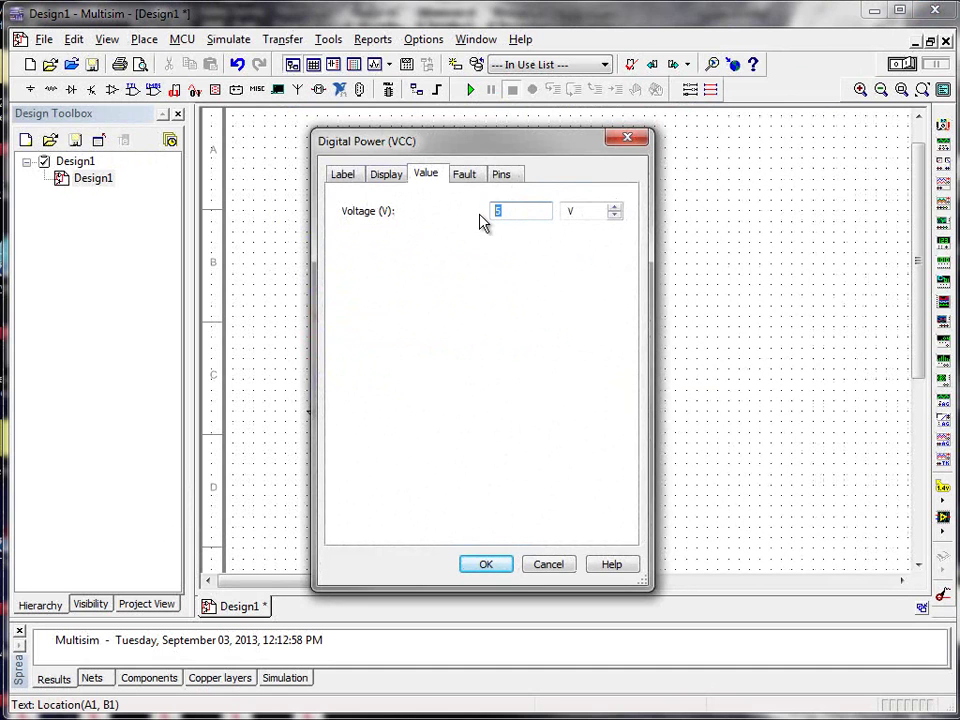
text(12)
click(489, 564)
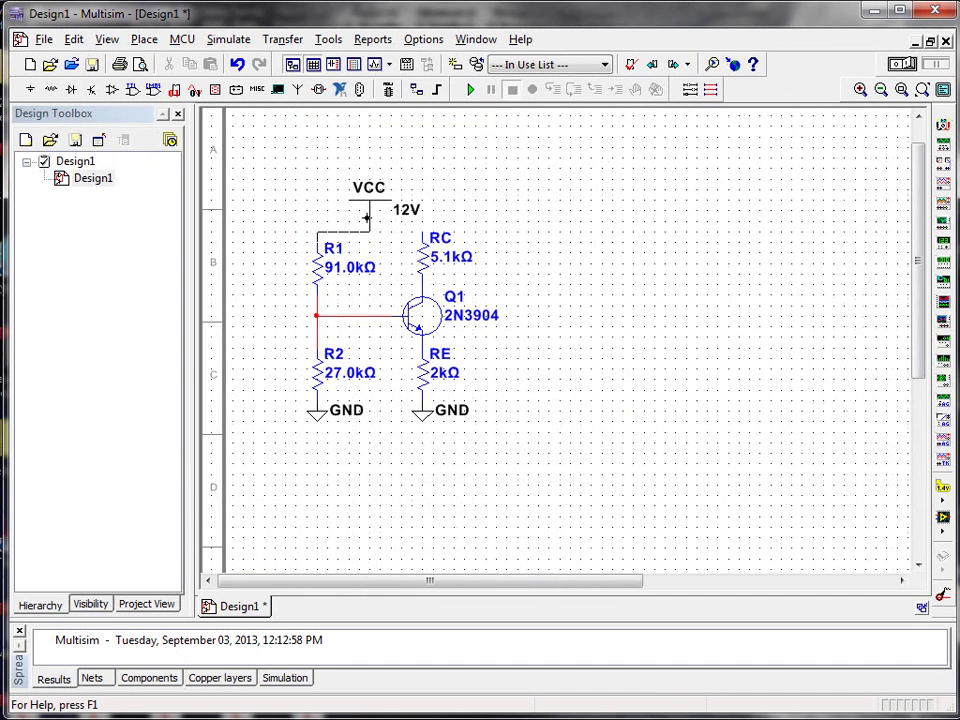
click(370, 227)
click(370, 232)
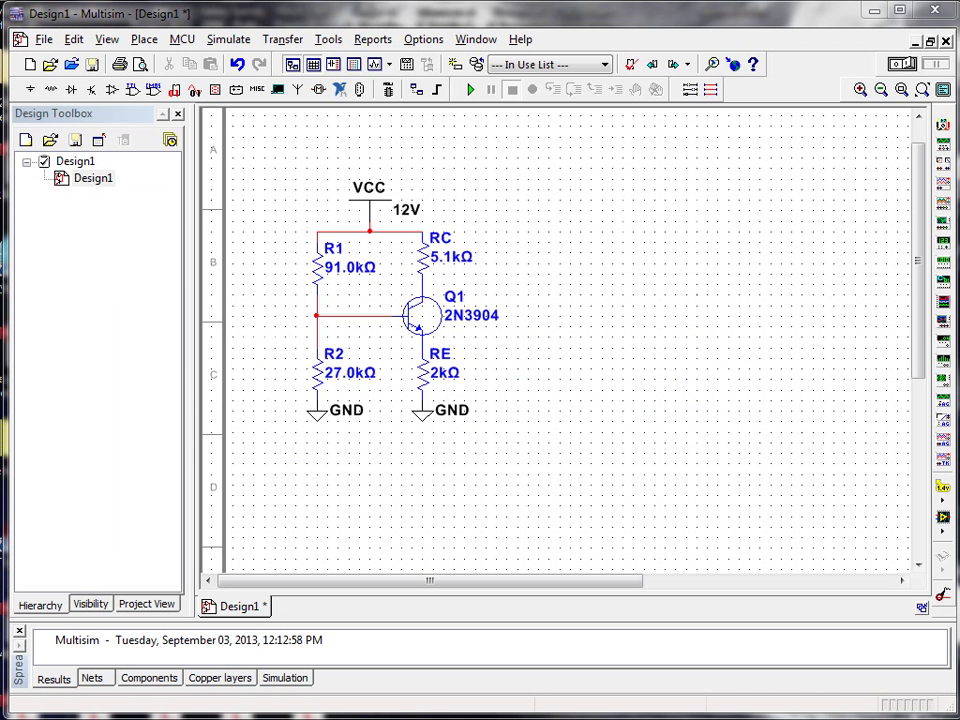
Edit Q1's 2N3904 model to set forward beta BF to 150 and apply it to Q1
double_click(446, 314)
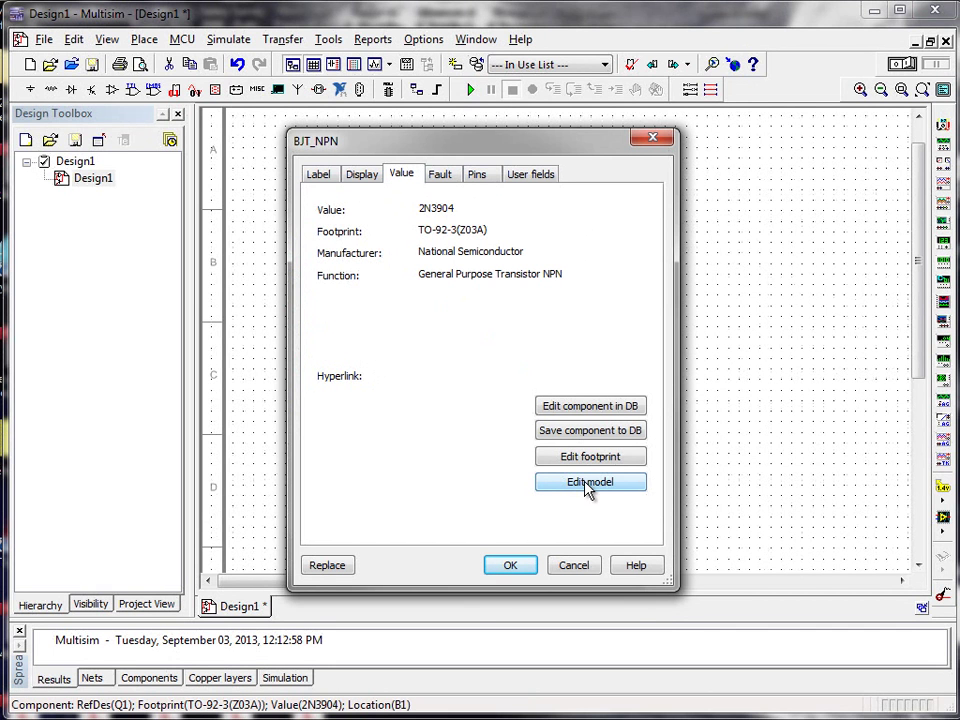
click(588, 484)
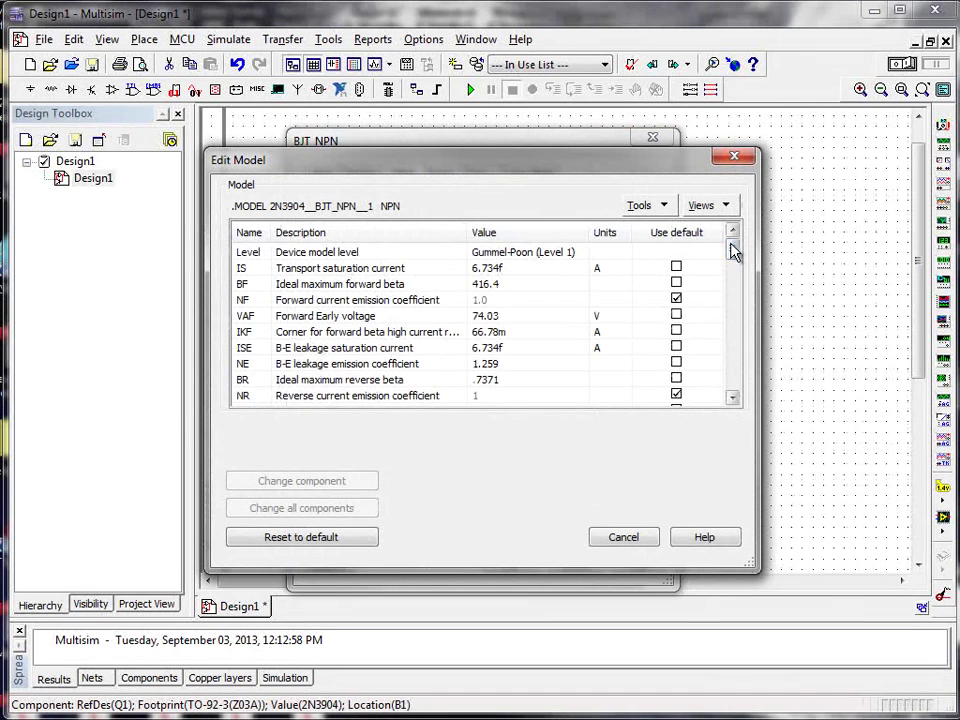
mouse_move(733, 251)
mouse_down()
mouse_move(733, 366)
mouse_move(729, 240)
mouse_up()
click(318, 288)
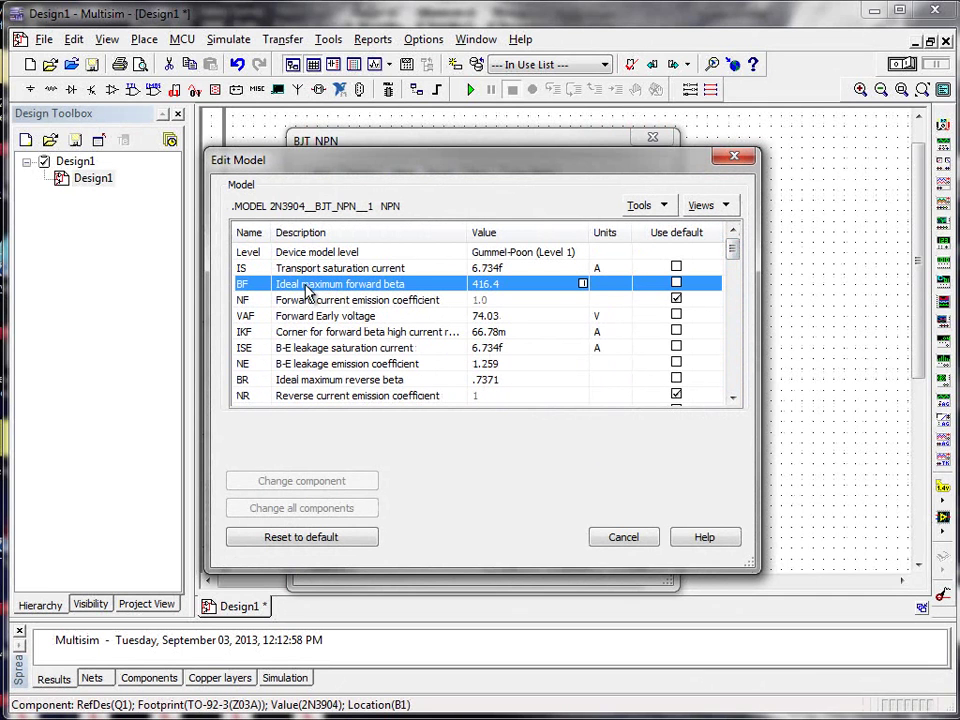
click(501, 286)
text(150)
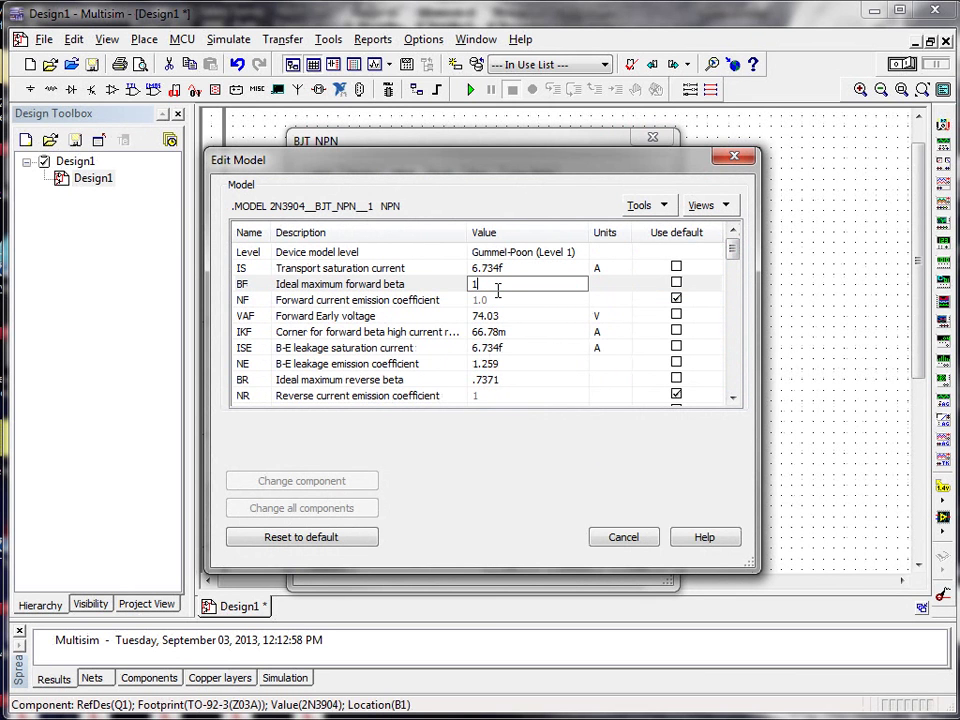
click(495, 418)
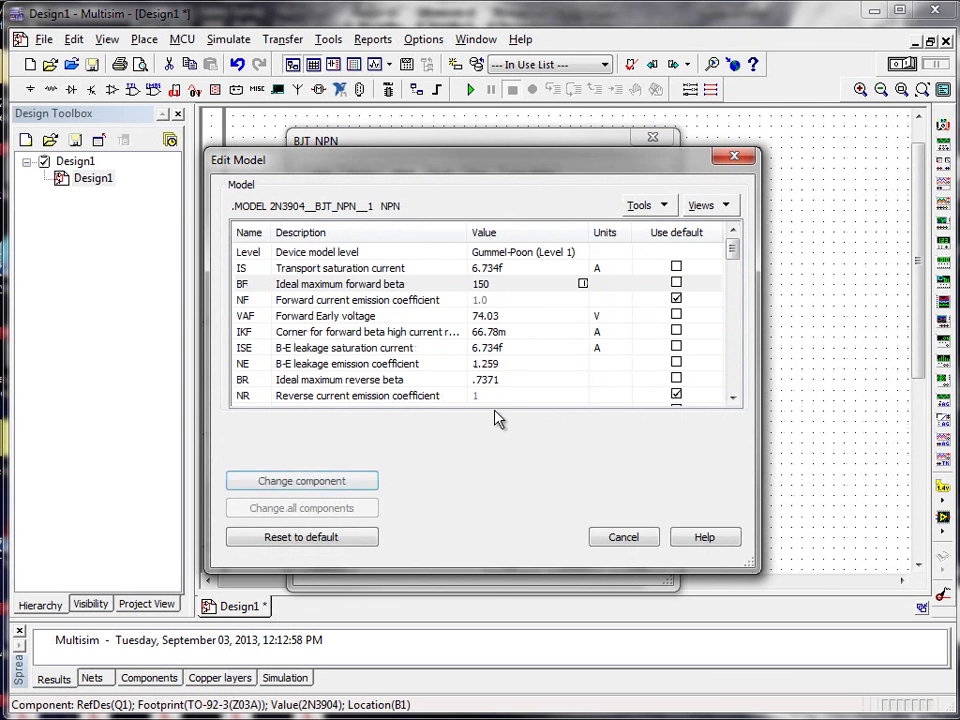
click(330, 482)
click(511, 566)
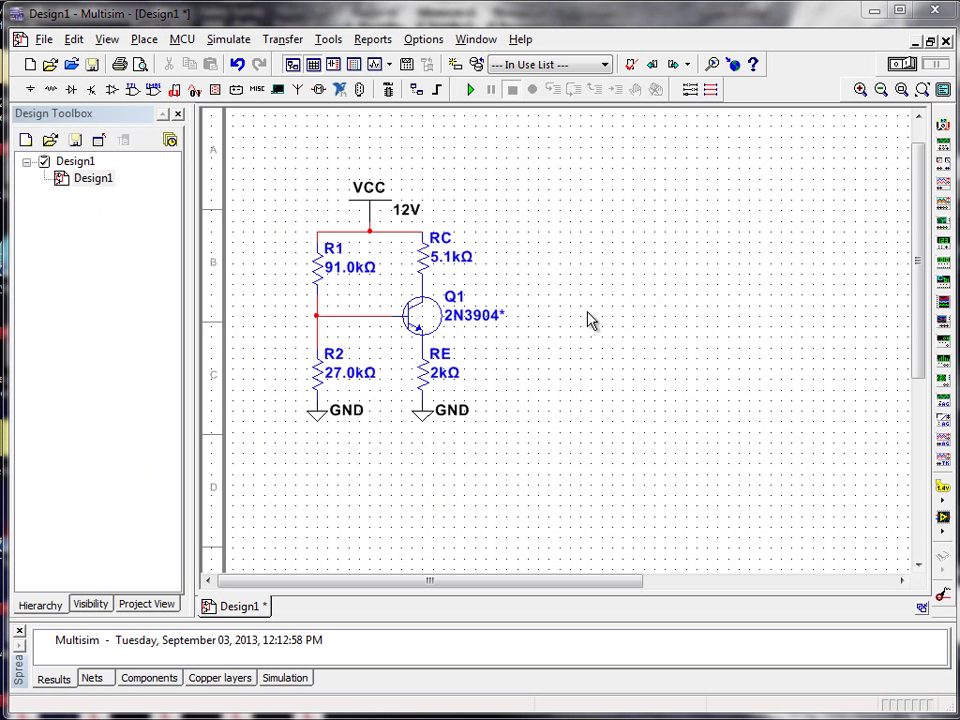
click(232, 40)
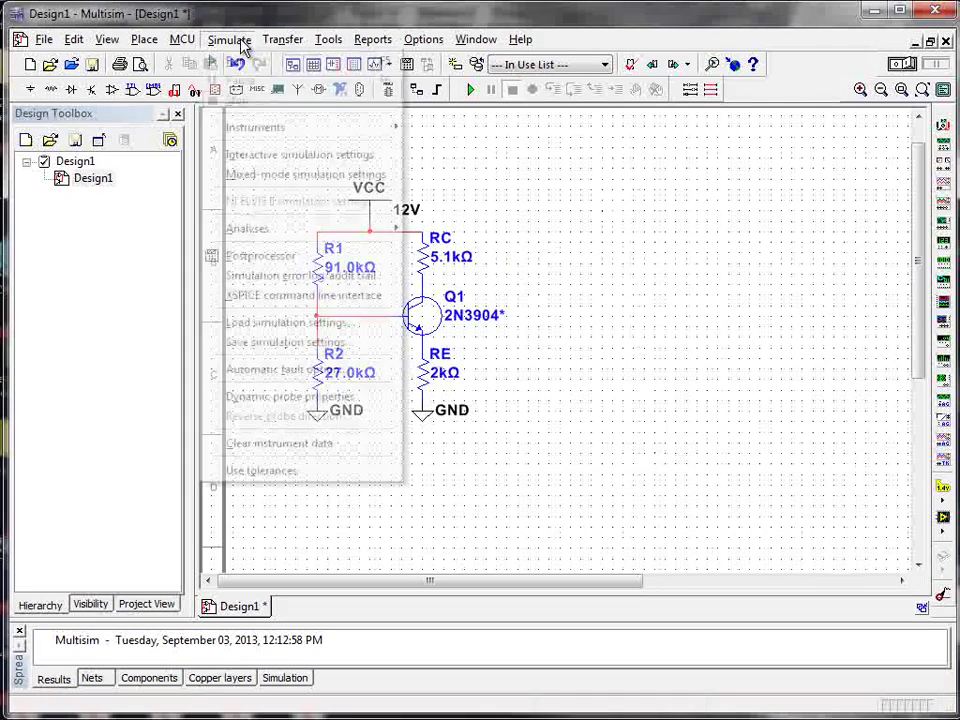
click(238, 42)
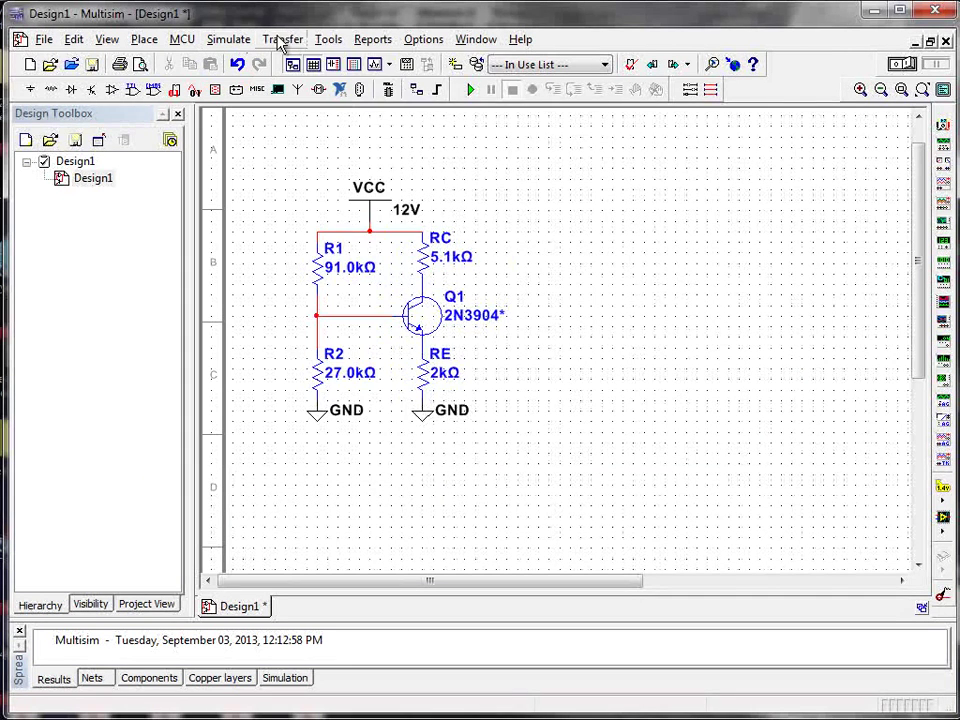
click(330, 40)
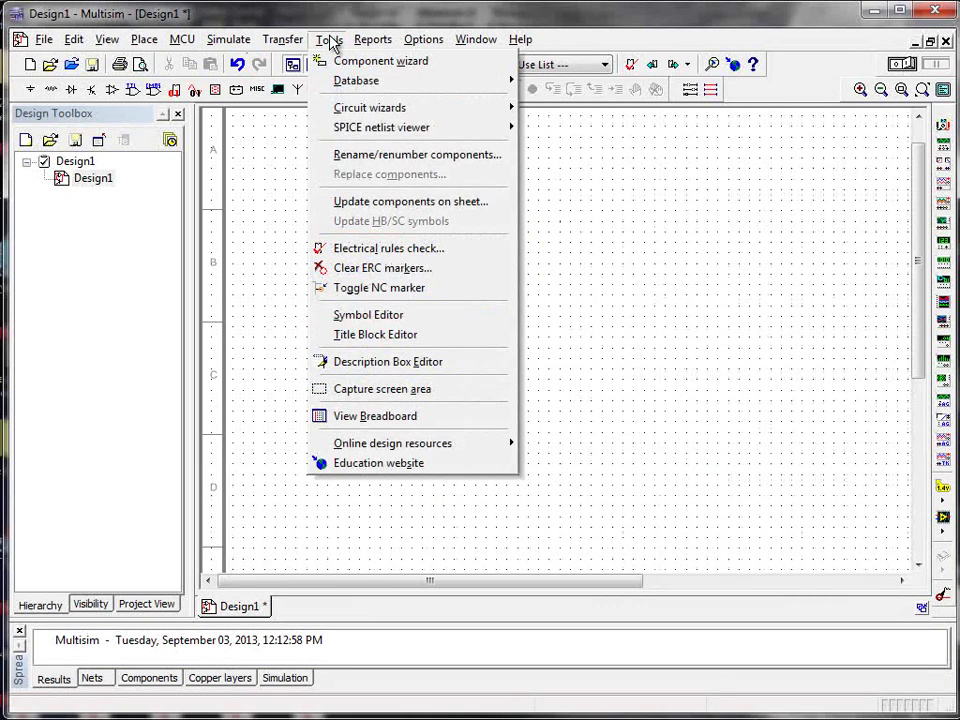
click(330, 40)
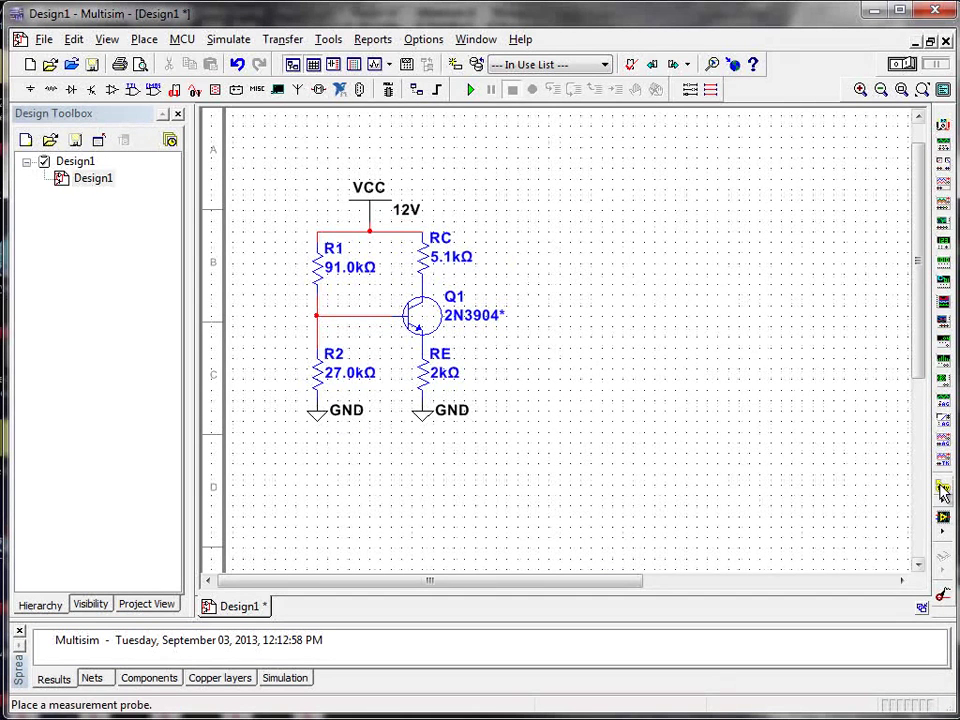
Probe Q1's collector, the emitter at RE's top lead, and the R1–R2 base node, moving each readout aside
click(943, 488)
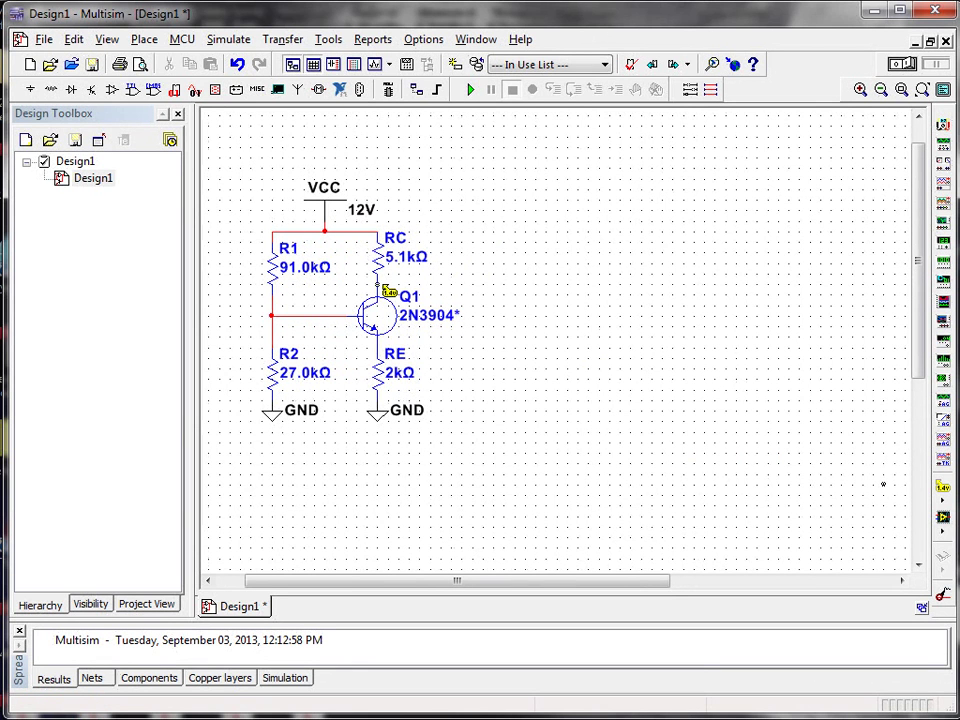
click(377, 285)
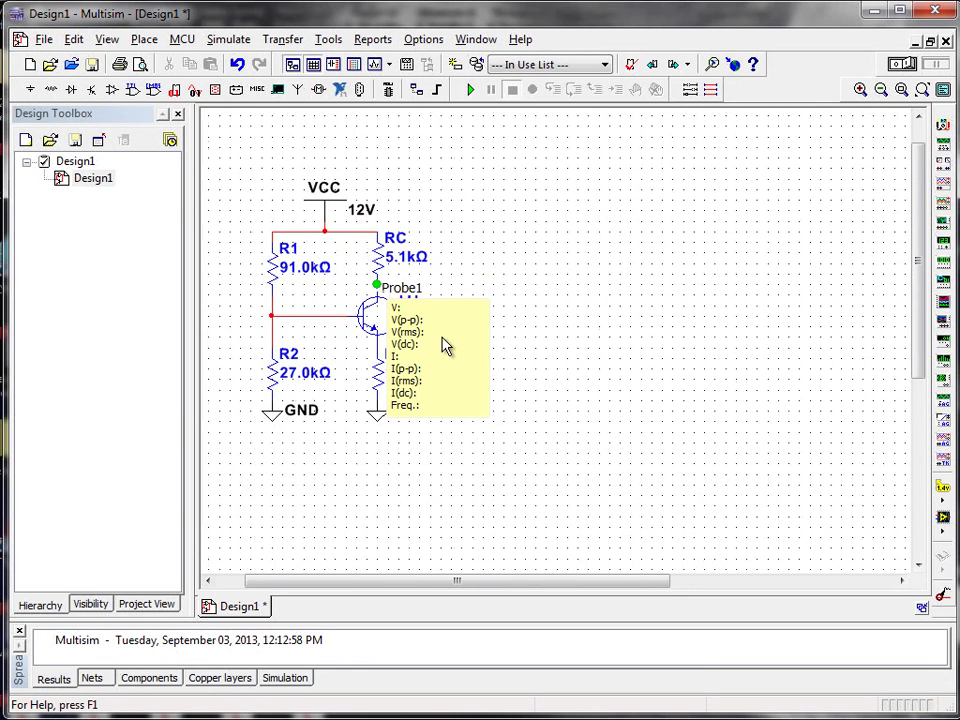
drag(484, 368, 536, 280)
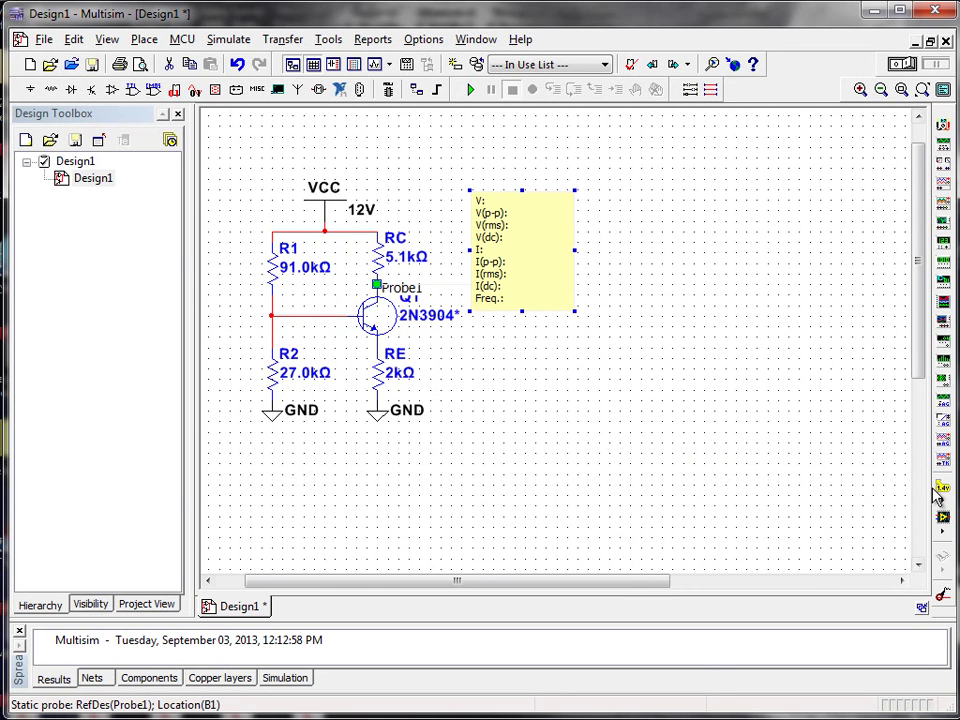
click(942, 487)
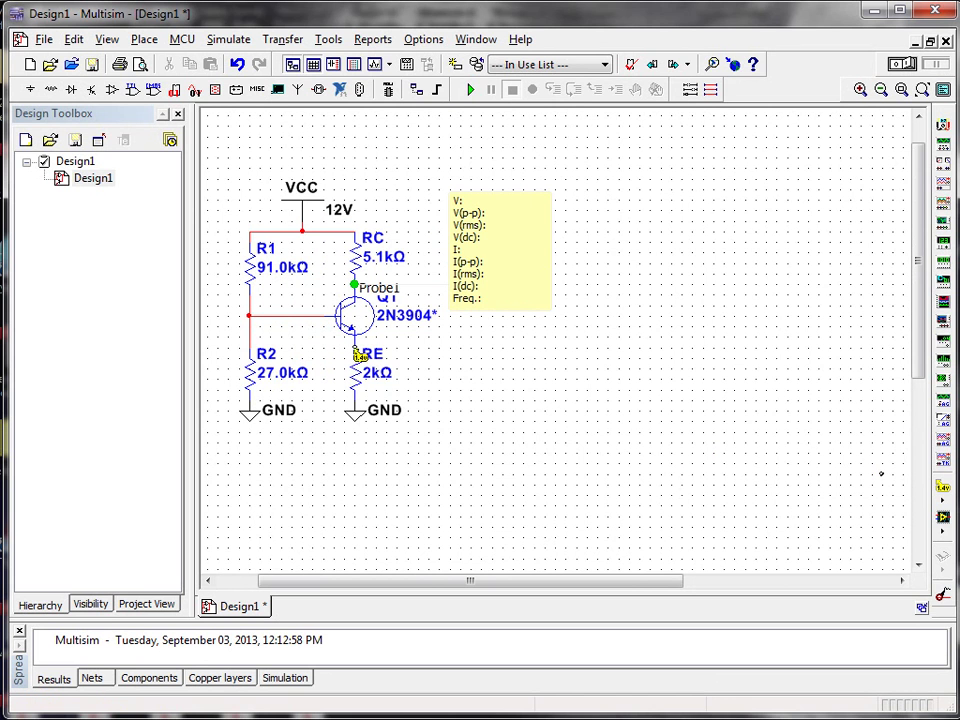
click(356, 351)
drag(414, 426, 526, 424)
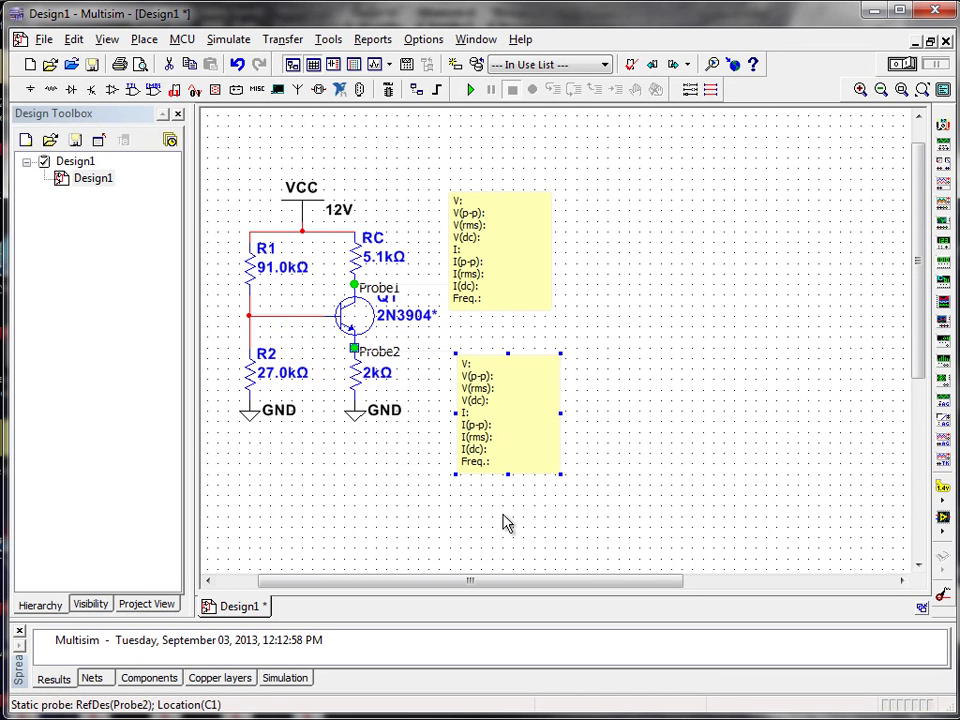
drag(489, 578, 400, 582)
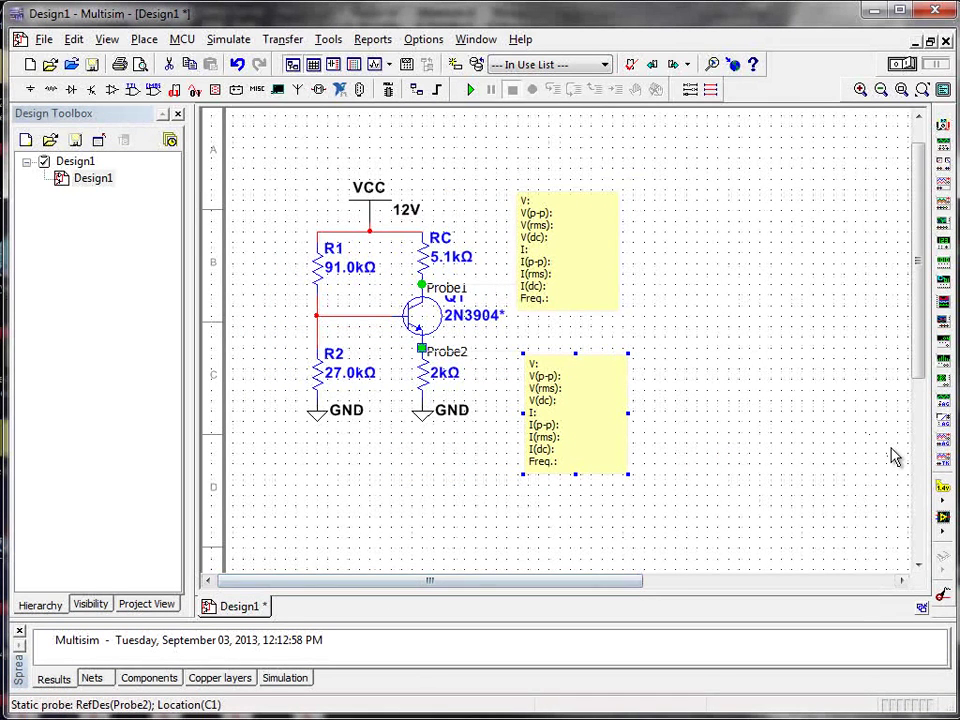
click(942, 487)
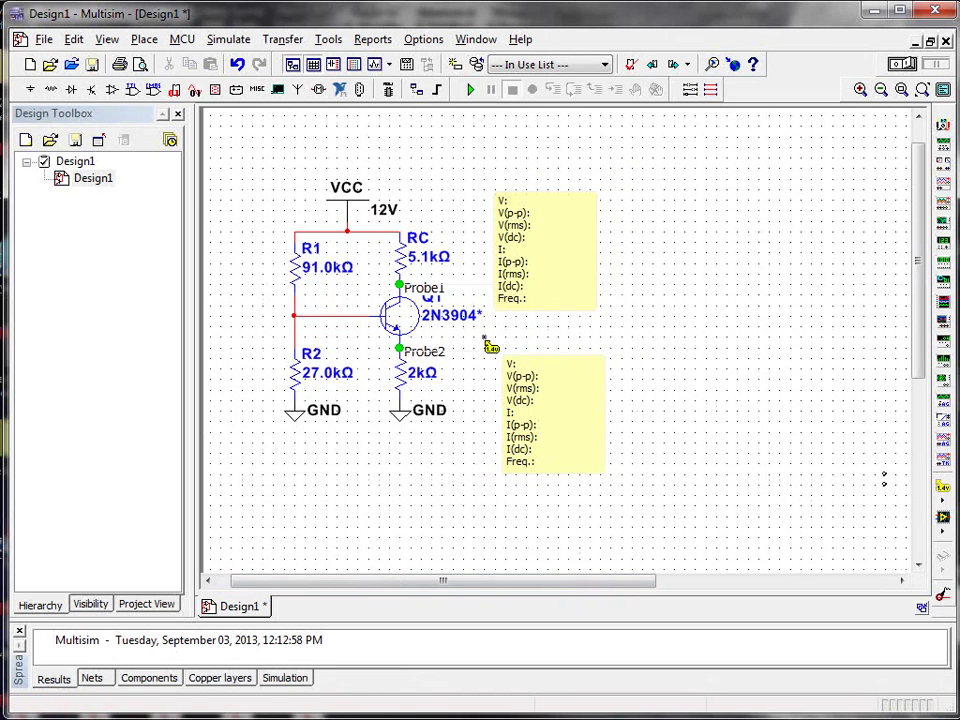
click(325, 316)
drag(366, 401, 327, 496)
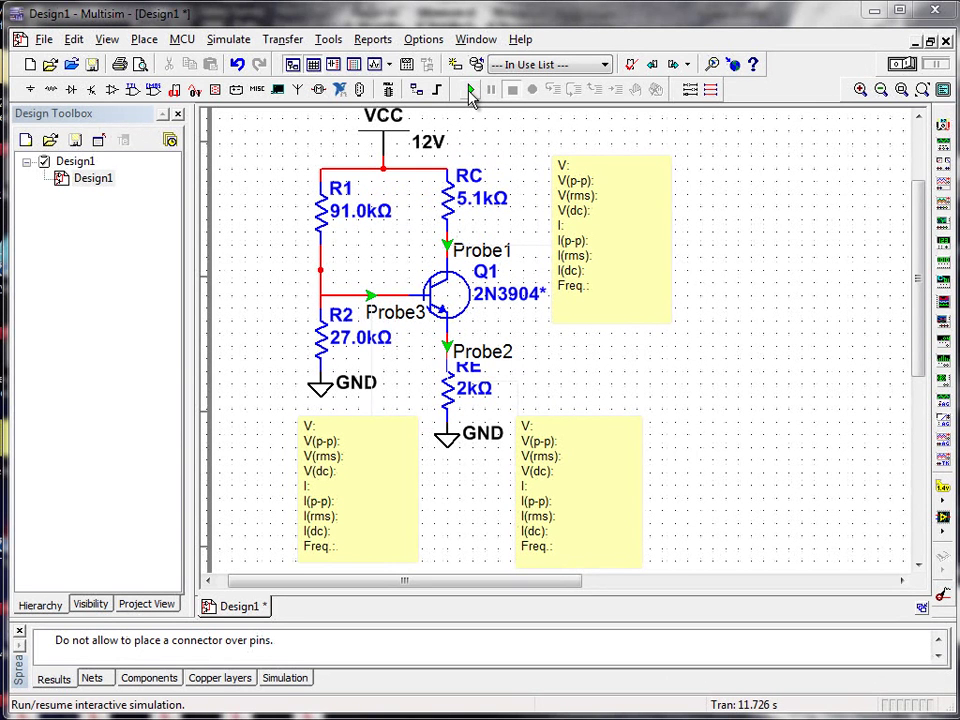
Run the simulation until probes read 7.29 V collector, 1.87 V emitter, 2.53 V base, then stop it
click(229, 39)
click(235, 63)
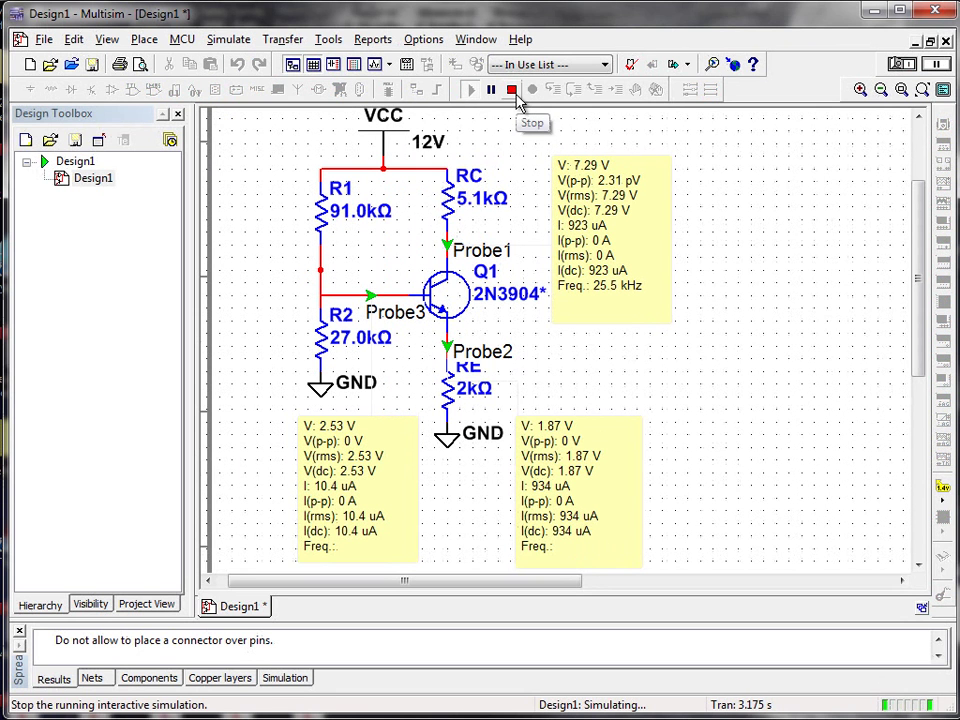
click(511, 90)
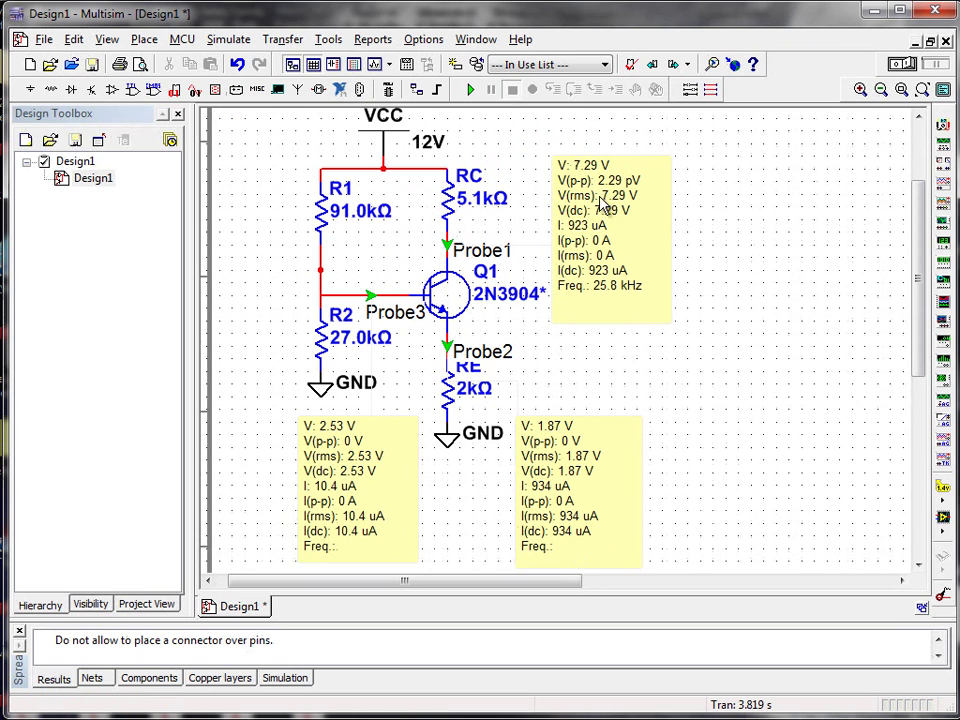